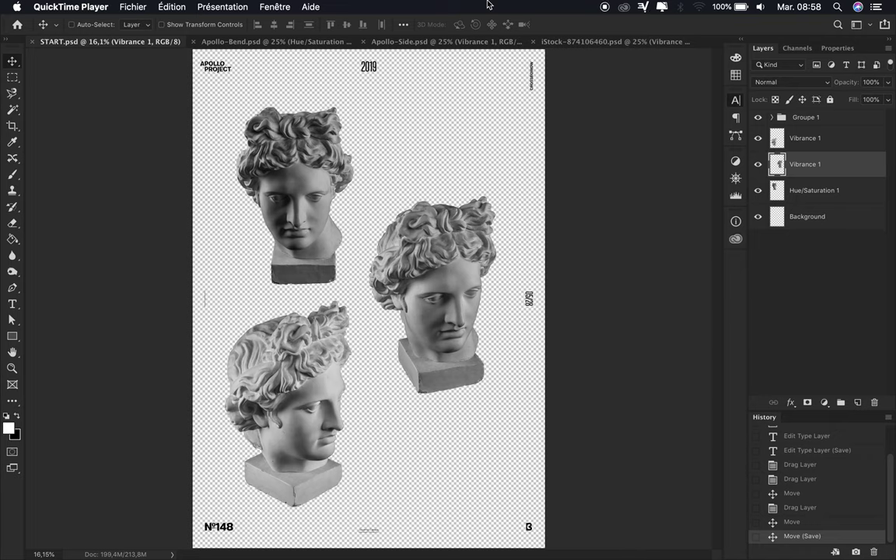
Add a default Levels adjustment layer above the Apollo head artwork
click(823, 402)
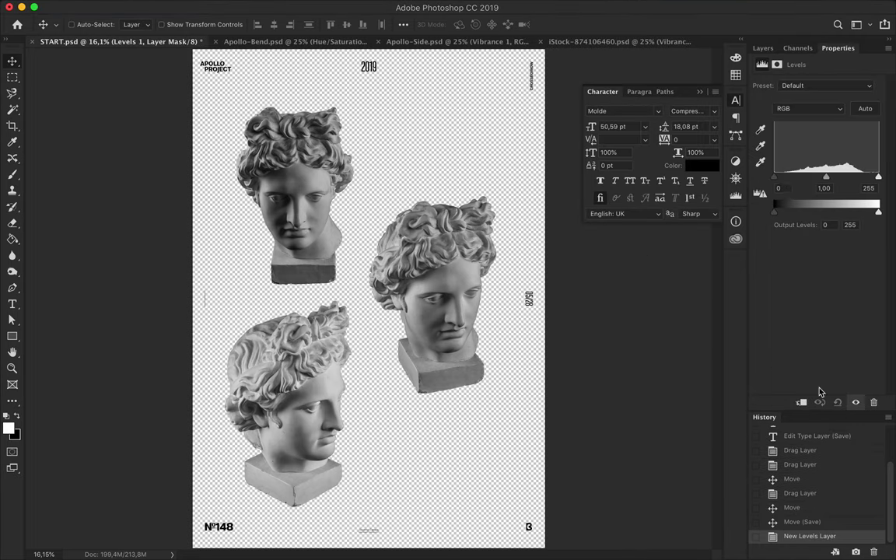
Set the Levels black input to 17 and clip a copy to each head layer
drag(748, 179, 768, 180)
key(ctrl+alt+g)
mouse_move(840, 137)
mouse_down()
mouse_move(825, 178)
mouse_move(783, 177)
mouse_up()
key(ctrl+alt+g)
double_click(790, 186)
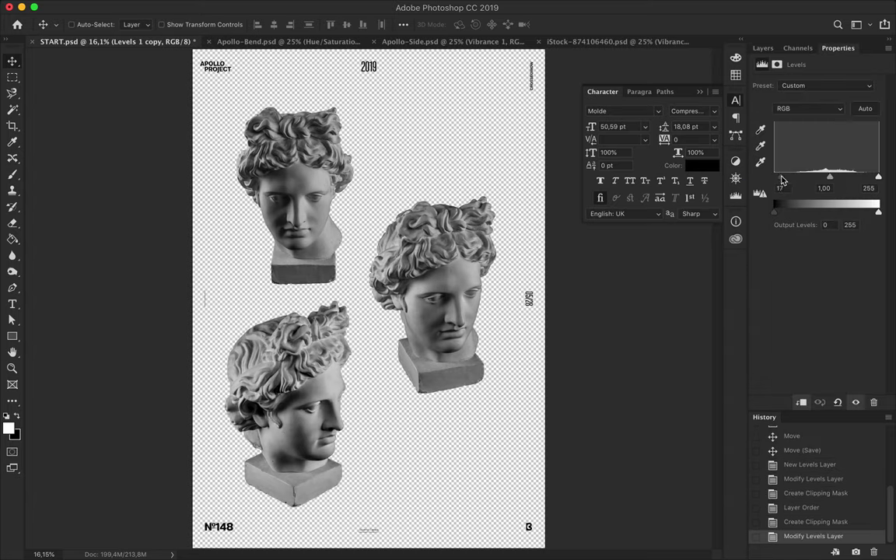
click(763, 48)
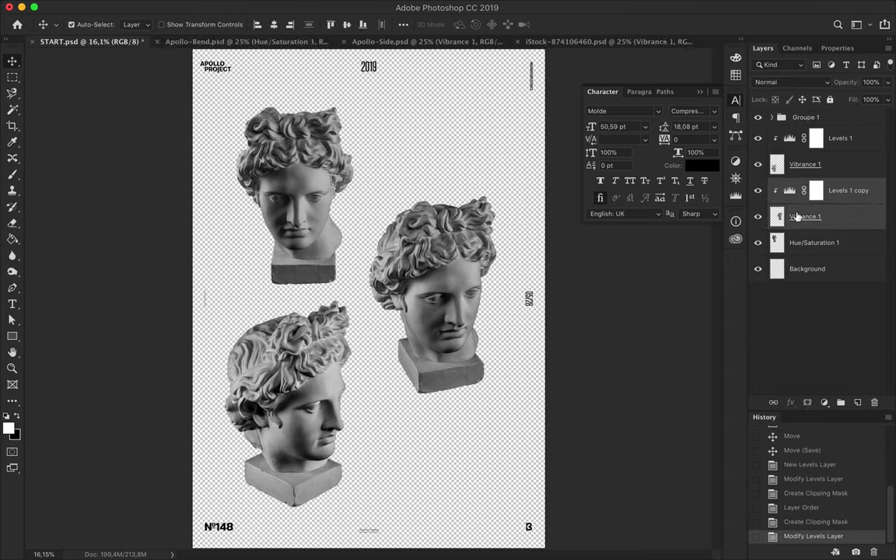
Merge the Levels into the heads and name the groups Apollo and Layout
key(ctrl+e)
key(ctrl+e)
shift+click(804, 193)
key(ctrl+g)
double_click(805, 133)
text(Apollo)
double_click(805, 117)
text(Layout)
Add a 10-column by 14-row guide layout to the poster
click(361, 6)
click(385, 376)
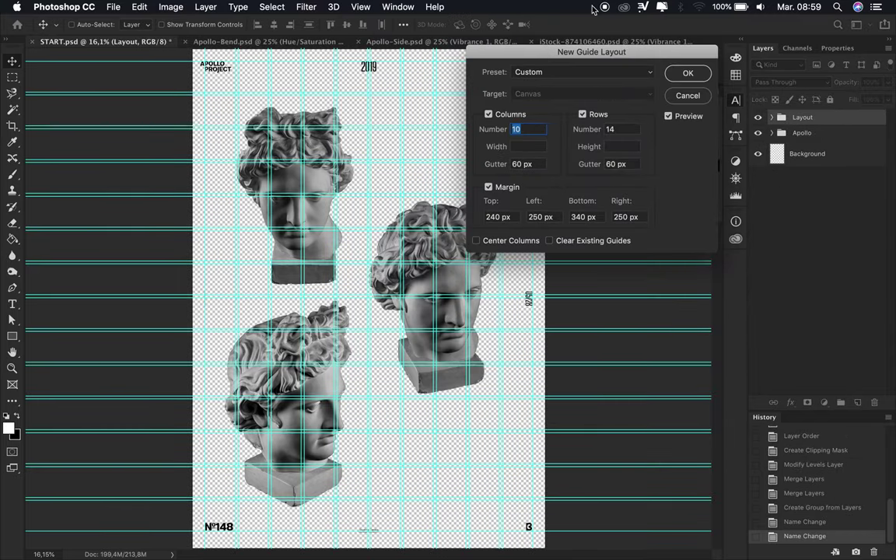
key(Return)
Move the top head up-left and the bottom head down, then transform all three together
drag(289, 183, 280, 167)
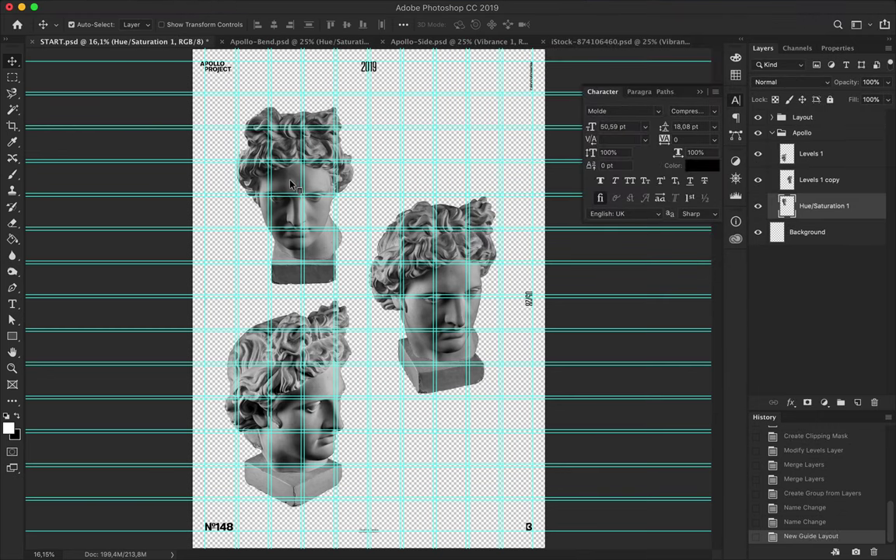
drag(289, 332, 290, 357)
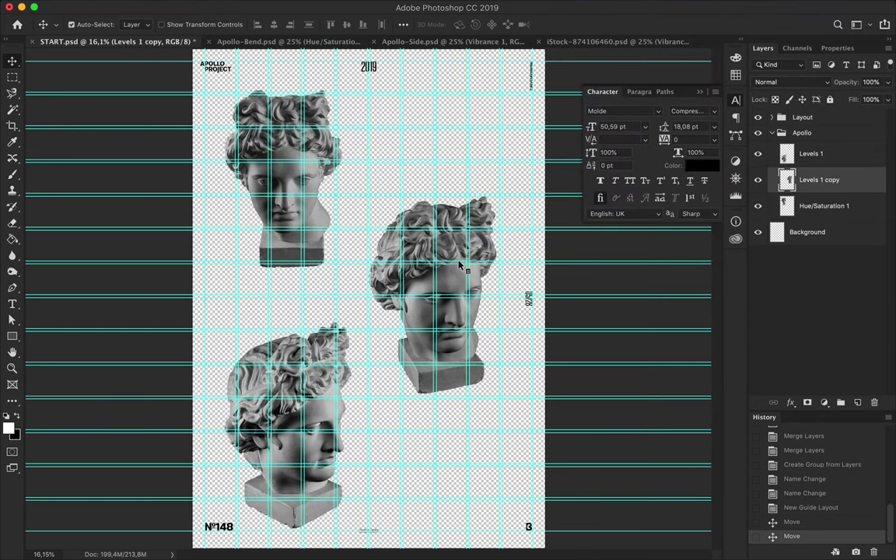
key(ctrl+alt+a)
key(ctrl+t)
key(Return)
Type a large black '3' near the top centre and set it to Semibold
key(t)
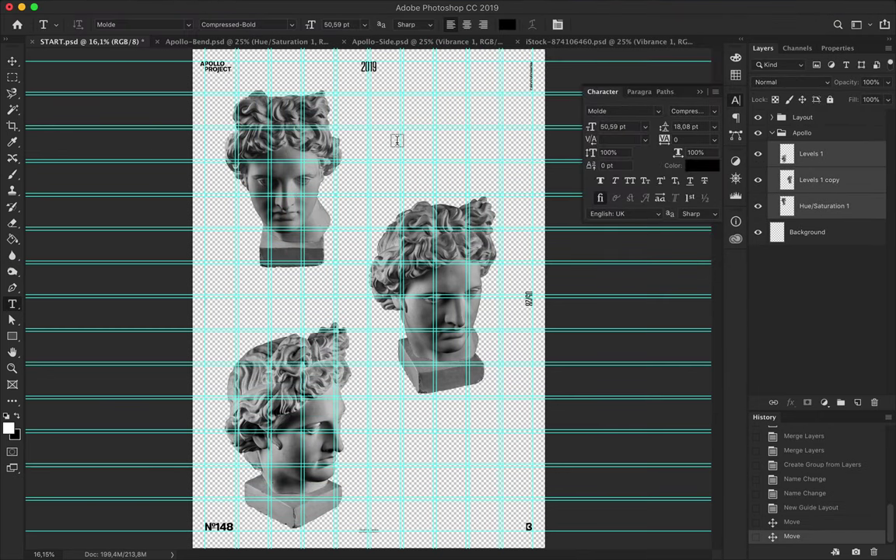
click(396, 142)
text(3)
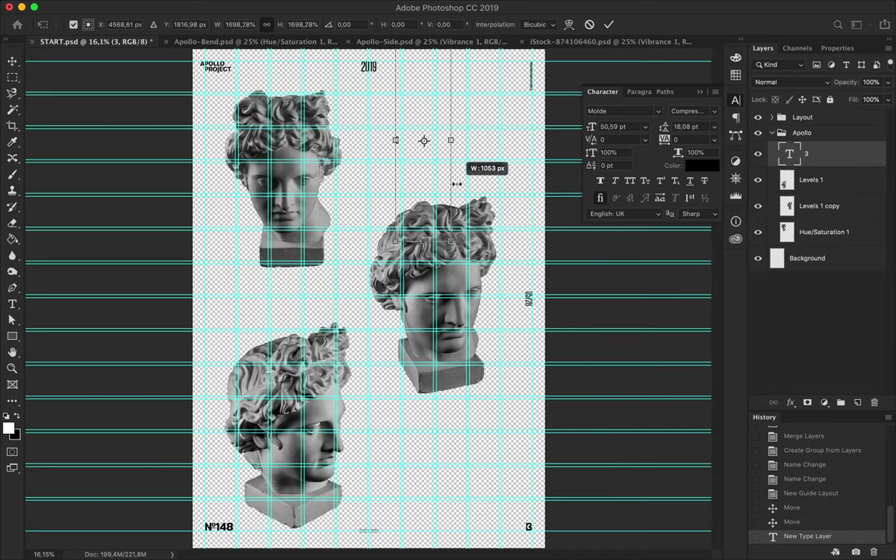
key(Return)
click(230, 25)
key(Down)
click(291, 24)
click(248, 363)
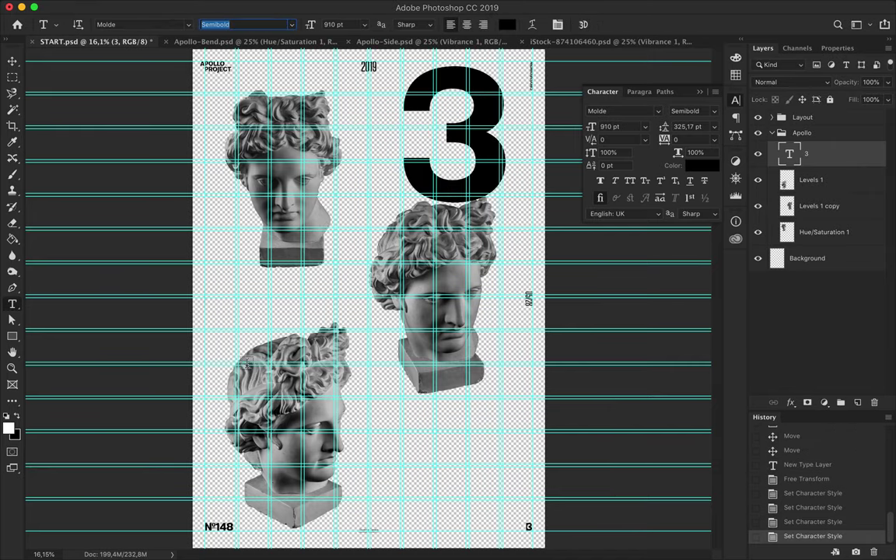
key(v)
Duplicate the 3 to the left and bottom-right and retype the copies as 6 and 5°
mouse_move(453, 132)
mouse_down()
mouse_move(437, 180)
mouse_move(291, 289)
mouse_move(437, 440)
mouse_up()
key(t)
double_click(292, 288)
text(6)
key(ctrl+Return)
double_click(437, 441)
text(5)
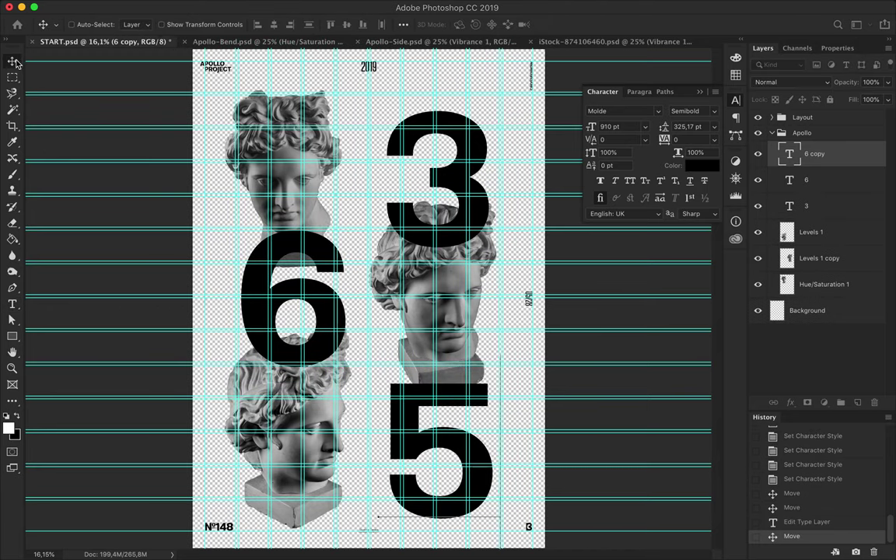
key(ctrl+Return)
key(ctrl+Return)
key(v)
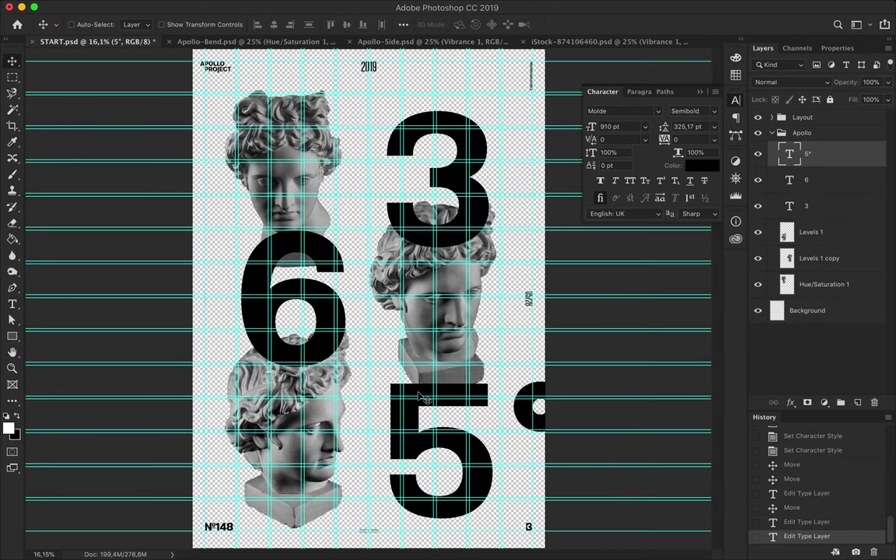
click(414, 8)
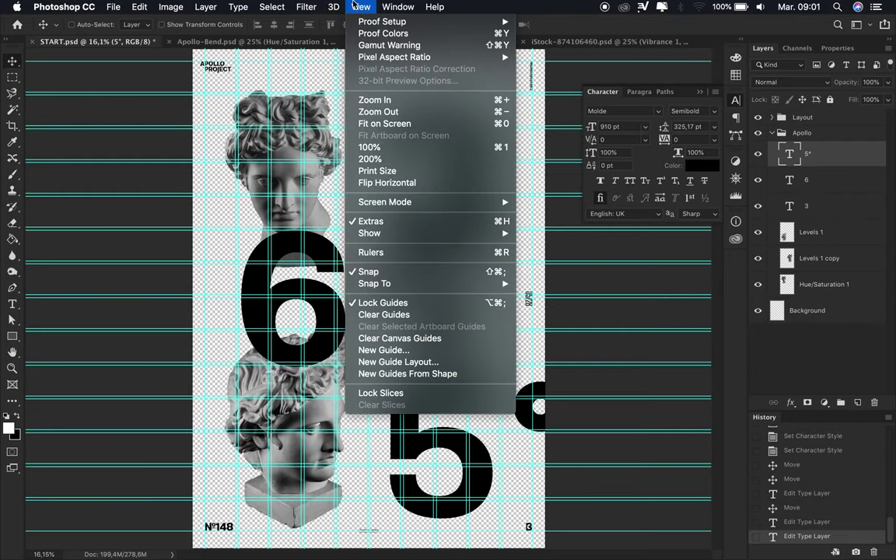
Hide the guides and draw a full-canvas rectangle plus a light grey left-half rectangle
click(436, 274)
key(ctrl+0)
click(801, 309)
key(u)
drag(196, 54, 539, 536)
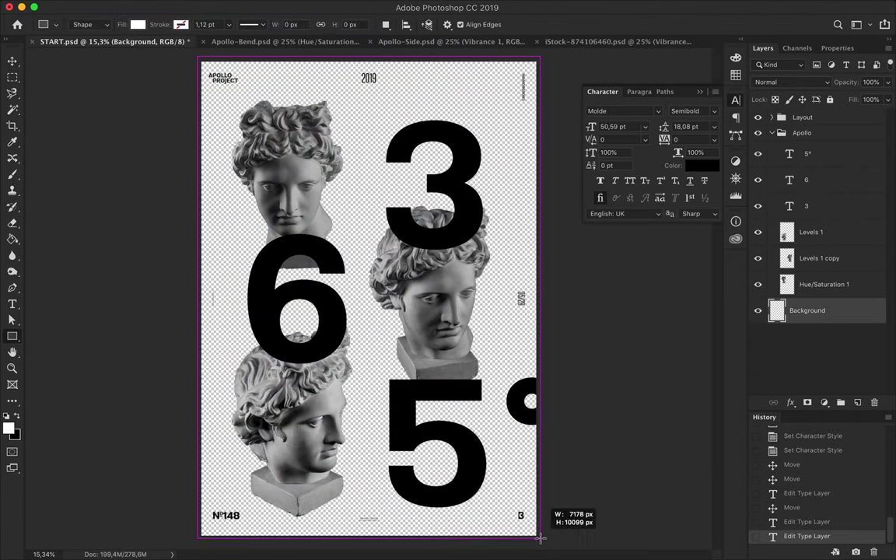
drag(185, 55, 368, 549)
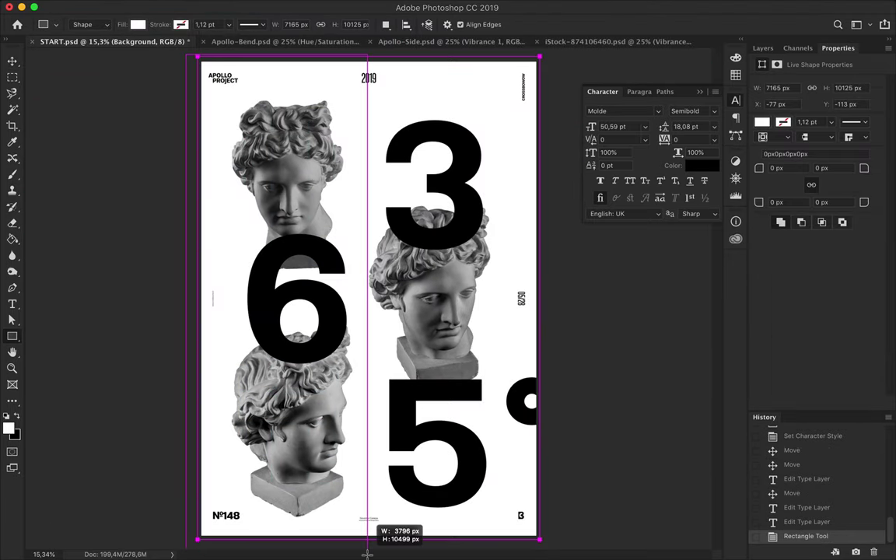
click(138, 24)
click(85, 90)
Reposition the numerals and right head, placing the 6 and 5° behind the heads
key(v)
drag(329, 250, 325, 250)
drag(435, 410, 424, 396)
drag(380, 263, 396, 283)
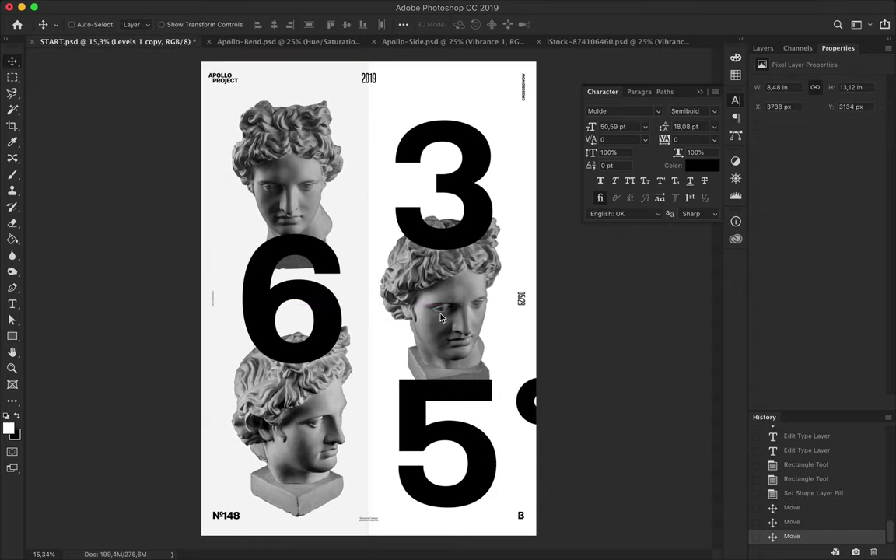
drag(805, 174, 812, 267)
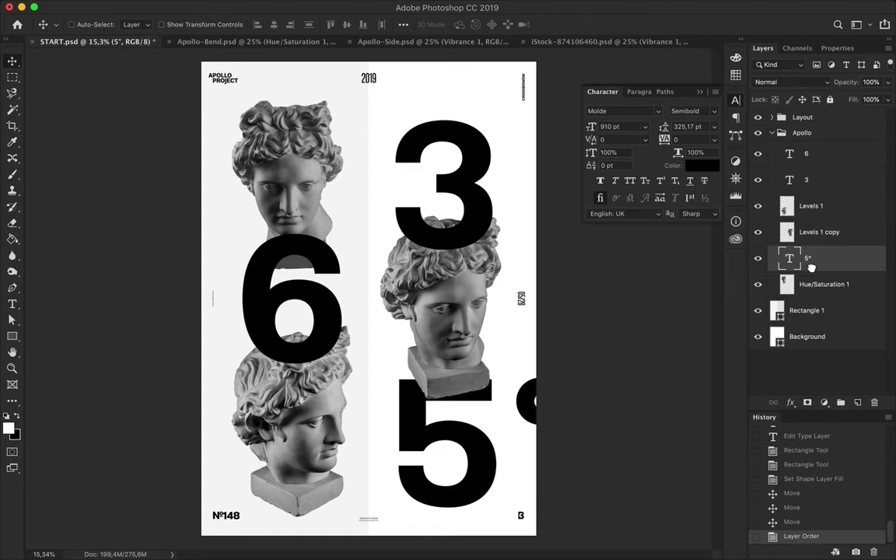
mouse_move(875, 154)
mouse_down()
mouse_move(826, 285)
mouse_move(809, 272)
mouse_up()
drag(351, 235, 319, 169)
scroll(369, 195, up, 3)
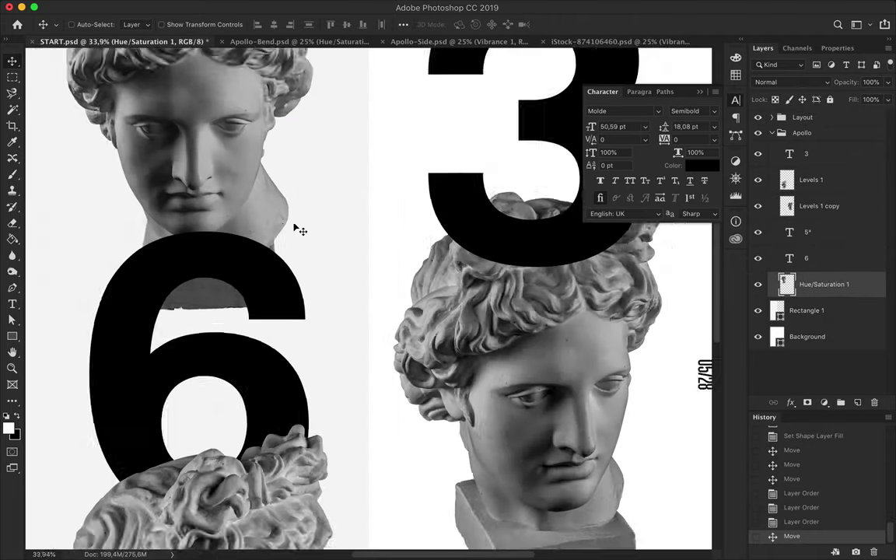
scroll(299, 229, down, 3)
key(t)
click(351, 136)
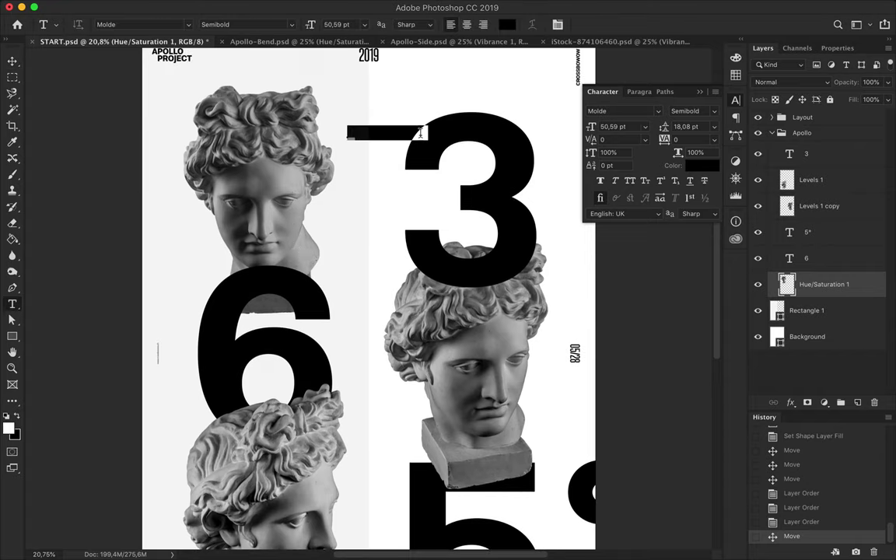
Type APOLLO as vertical text and enlarge its size and leading in the Character panel
text(AOLO)
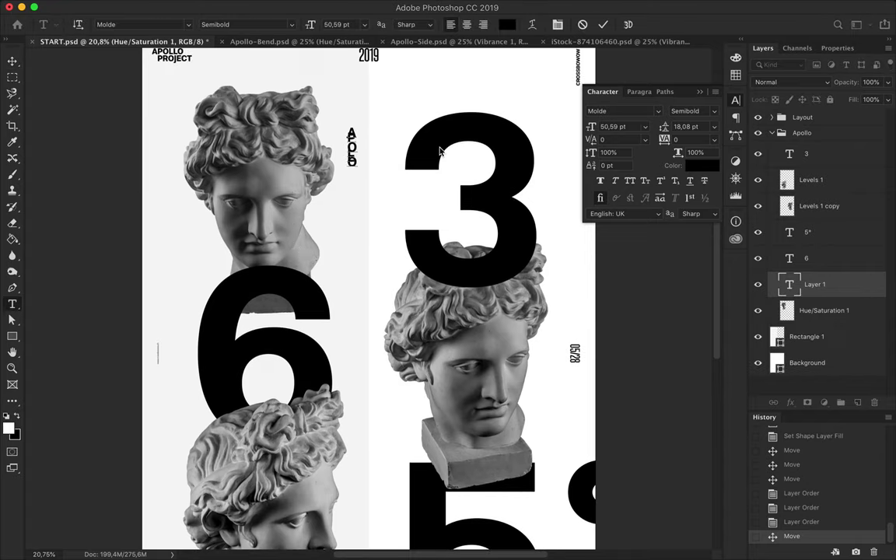
click(602, 24)
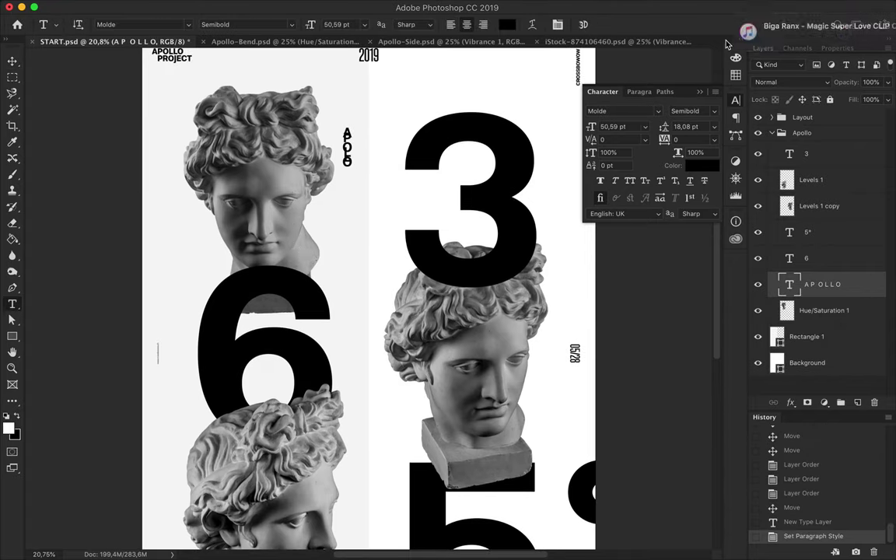
click(692, 126)
text(48)
click(363, 145)
click(368, 177)
key(ctrl+Return)
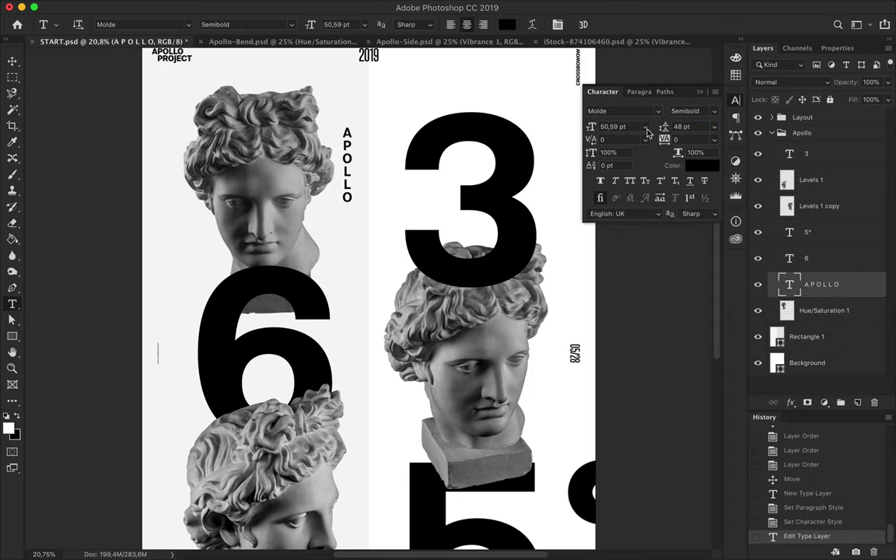
text(80100)
key(Tab)
text(118)
key(Return)
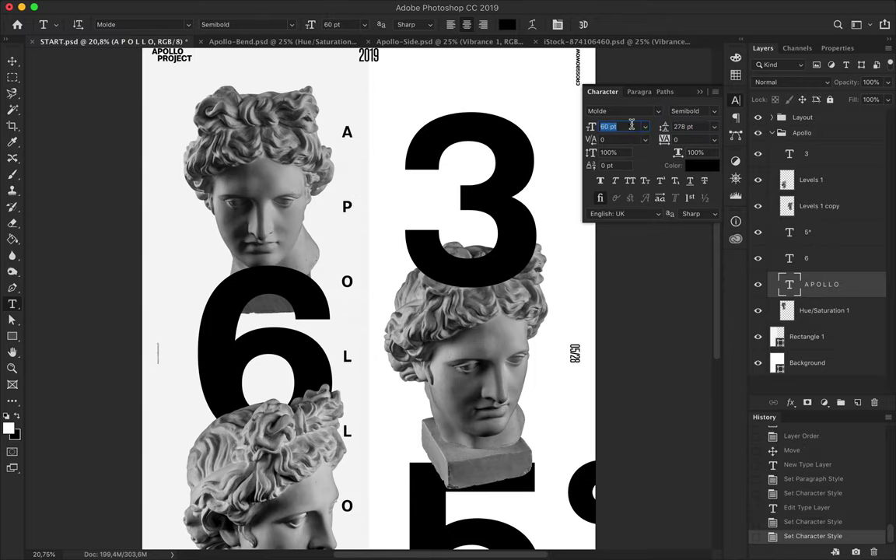
Move APOLLO right and down, centre it horizontally, and reposition the 6
key(v)
drag(347, 241, 367, 265)
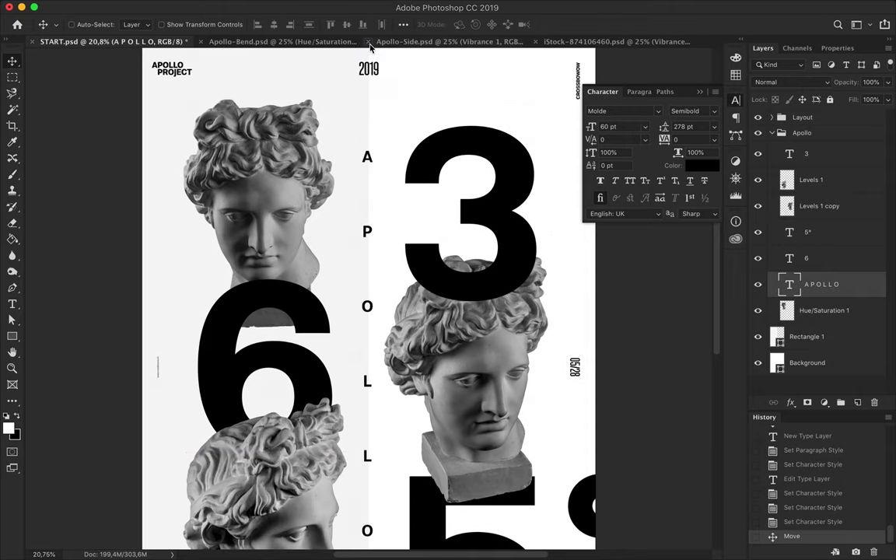
click(403, 24)
click(359, 60)
key(ctrl+0)
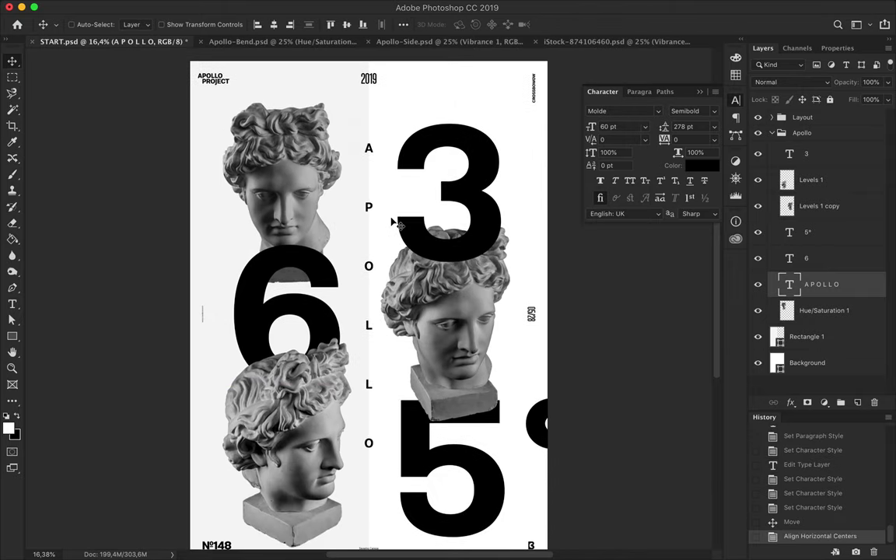
drag(288, 304, 288, 305)
click(347, 24)
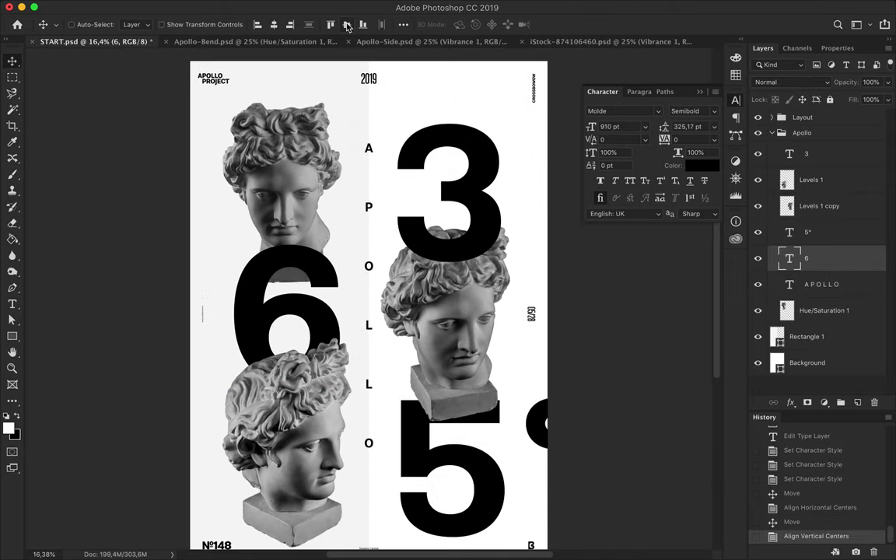
Nudge the 3 into place and copy a thin slice of the top bust onto a new layer
drag(464, 140, 464, 134)
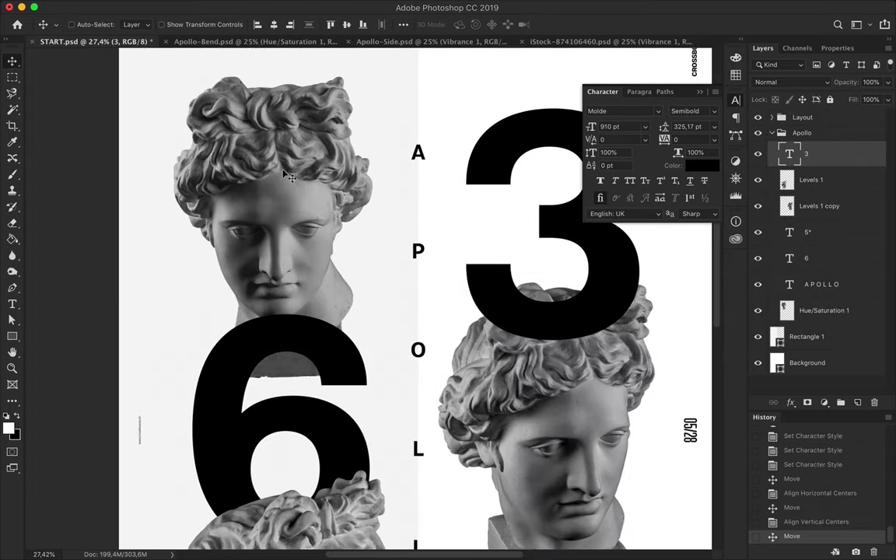
key(ctrl+c)
key(ctrl+v)
key(v)
drag(277, 126, 393, 136)
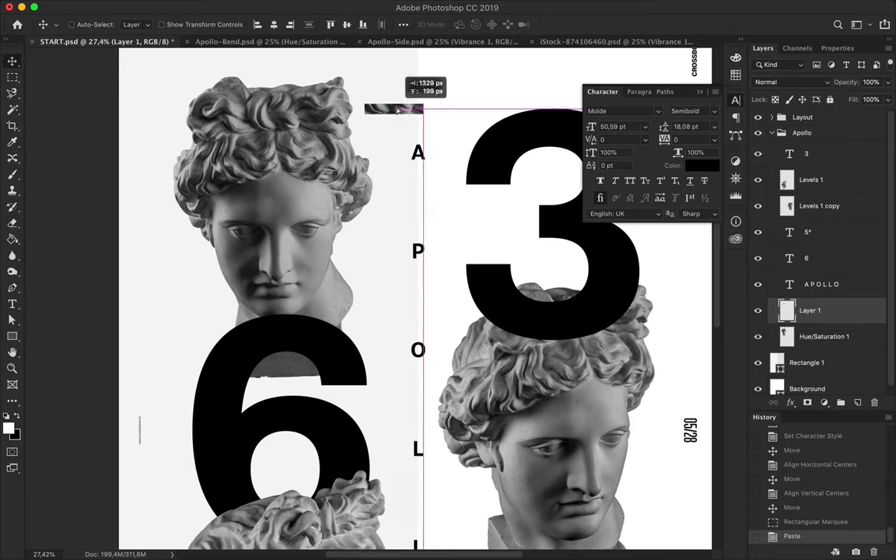
scroll(420, 155, up, 1)
Stretch the slice across the poster, move it over the eyes, and load its outline on a new layer
key(ctrl+t)
drag(436, 229, 688, 229)
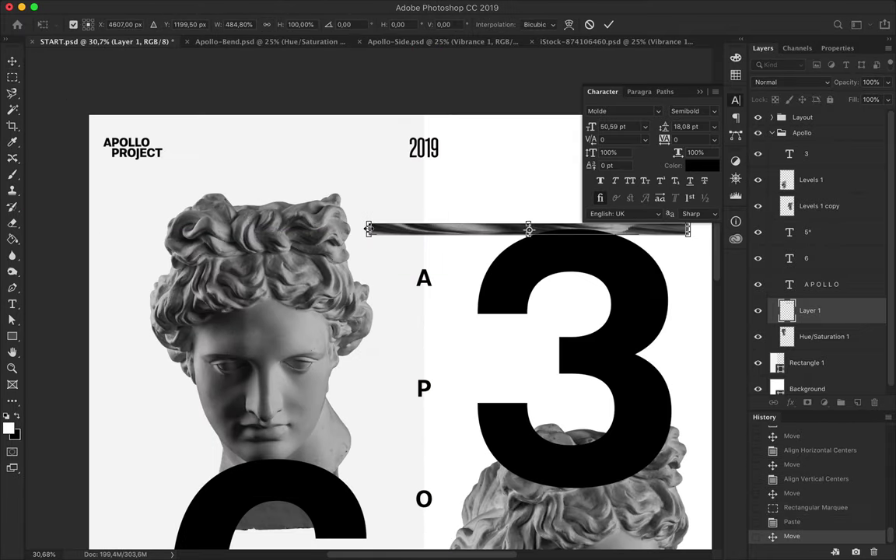
drag(367, 228, 91, 228)
key(Return)
scroll(390, 245, down, 2)
drag(390, 247, 384, 340)
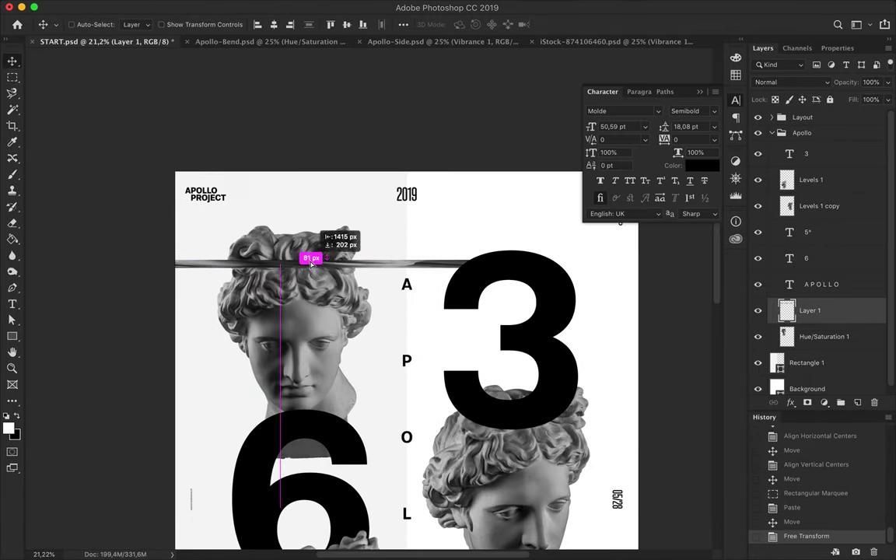
scroll(384, 340, down, 2)
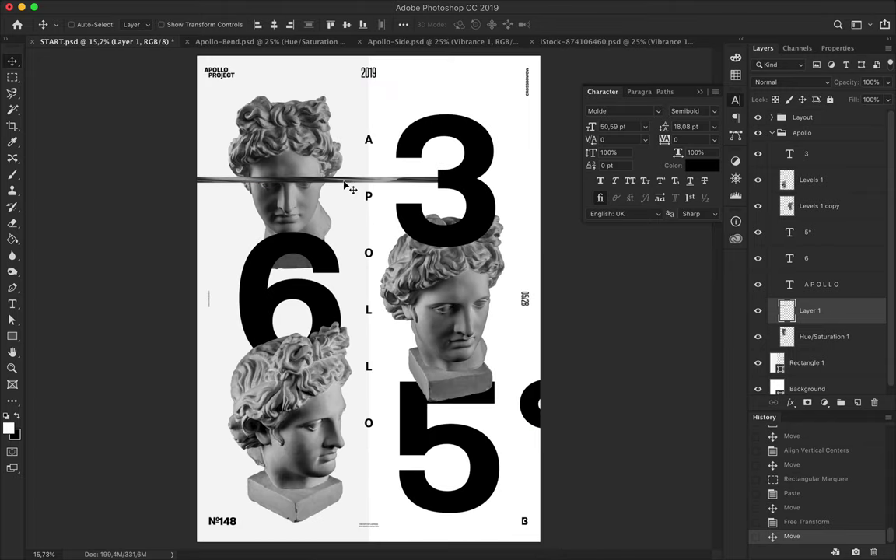
click(858, 403)
ctrl+click(786, 336)
Draw a gradient in the strip selection and switch it from noise to a smooth blend
key(g)
key(shift+g)
drag(273, 176, 302, 190)
key(v)
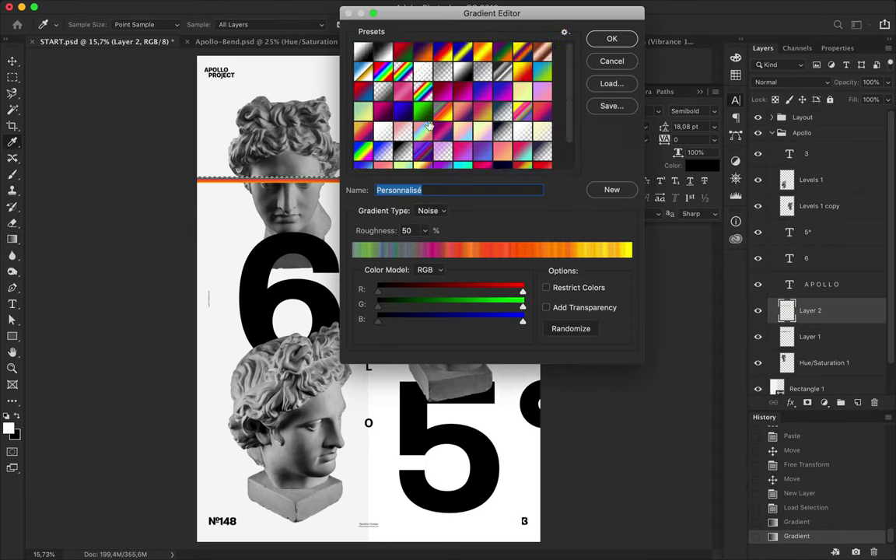
click(427, 198)
Set the gradient stops to pink, purple and blue in the Gradient Editor
double_click(356, 276)
click(600, 184)
mouse_move(600, 185)
mouse_down()
mouse_move(567, 170)
mouse_move(559, 197)
mouse_up()
click(744, 145)
double_click(626, 276)
key(Return)
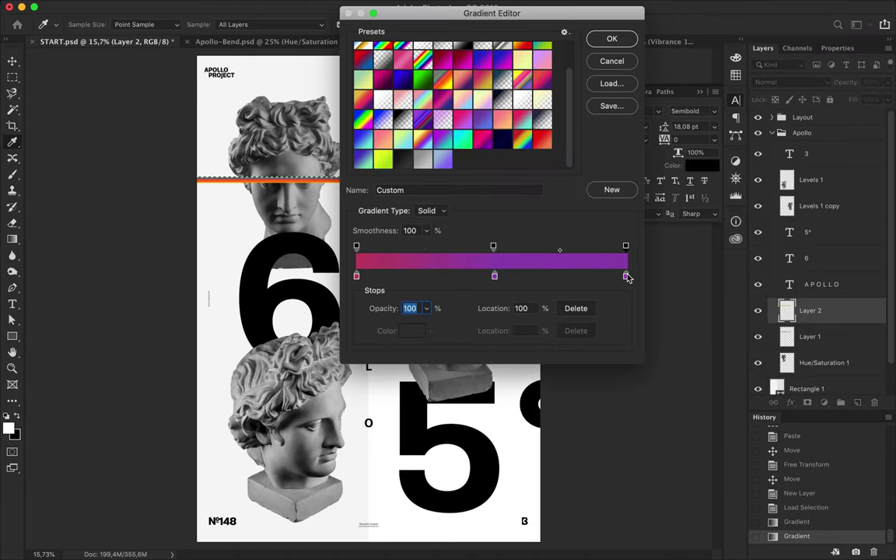
double_click(627, 276)
drag(560, 196, 574, 196)
key(Return)
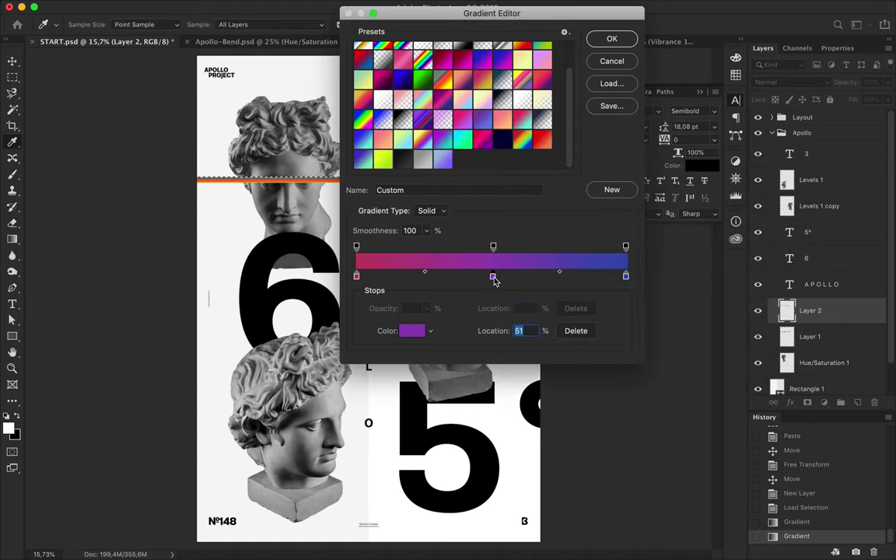
click(613, 40)
Fill the strip with the pink-purple-blue gradient and clear the selection
drag(440, 177, 445, 178)
key(v)
key(ctrl+d)
key(m)
scroll(340, 170, up, 3)
click(792, 82)
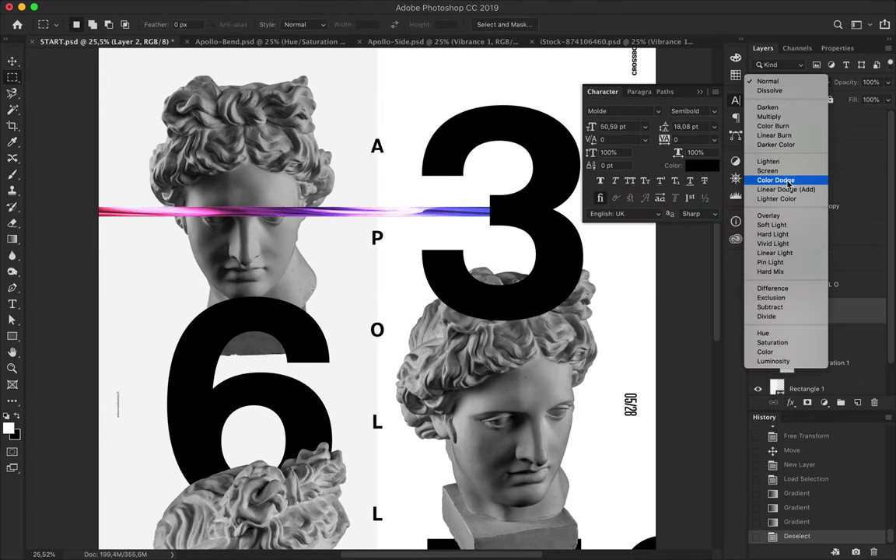
Set the strip to Color Dodge and Gaussian-blur a copy placed beneath Layer 1
click(788, 185)
drag(856, 314, 809, 350)
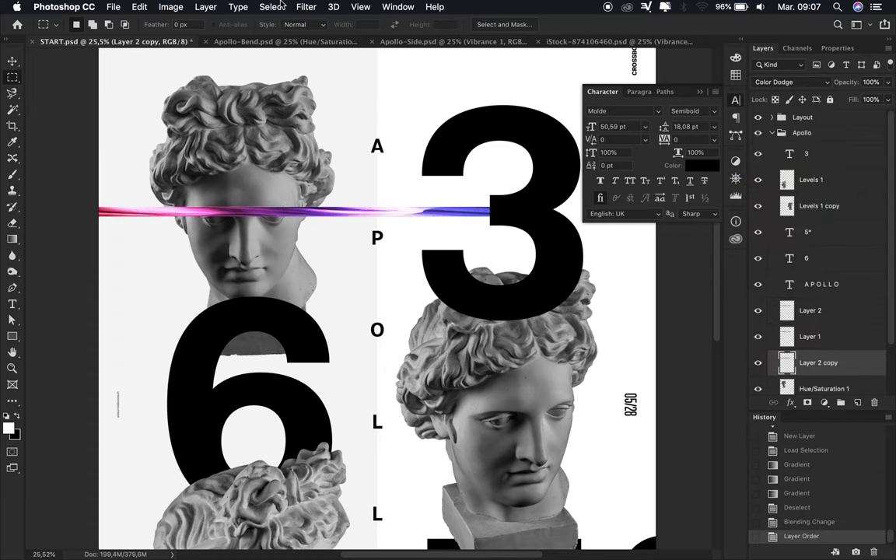
click(306, 7)
click(488, 202)
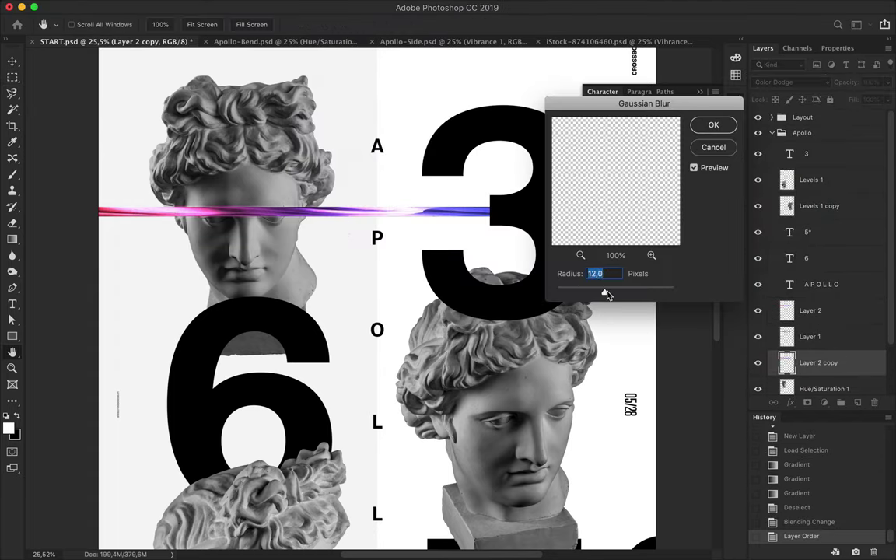
key(Return)
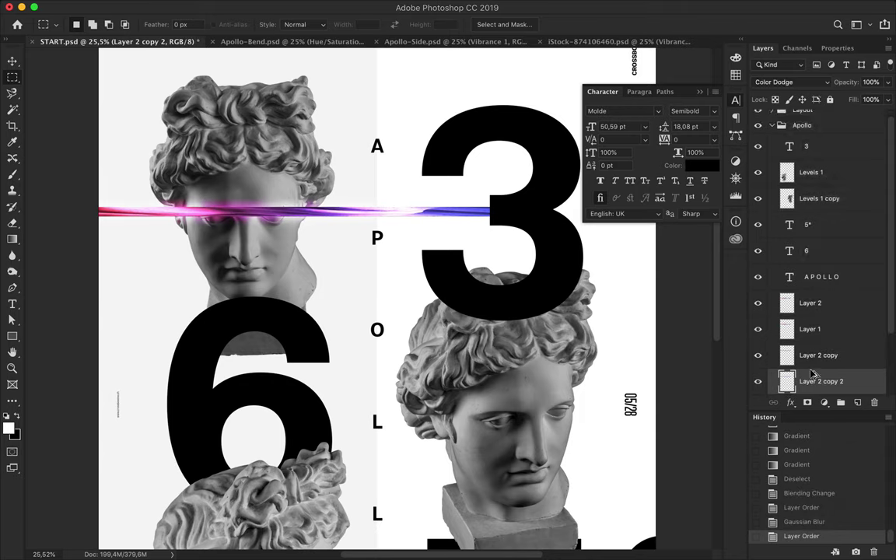
Blur another copy of the gradient strip and move it to the bottom of the strips
click(813, 271)
drag(817, 282, 810, 337)
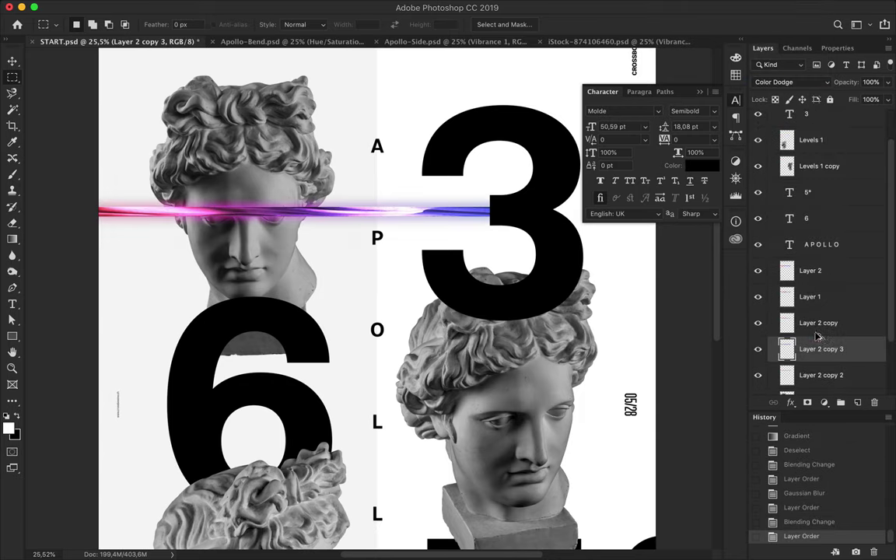
click(306, 7)
click(305, 29)
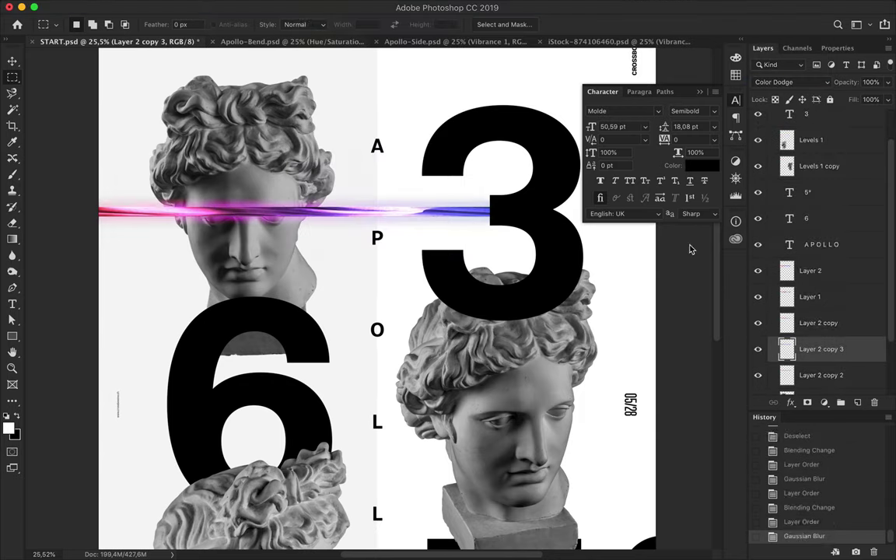
drag(815, 349, 815, 387)
scroll(477, 196, down, 3)
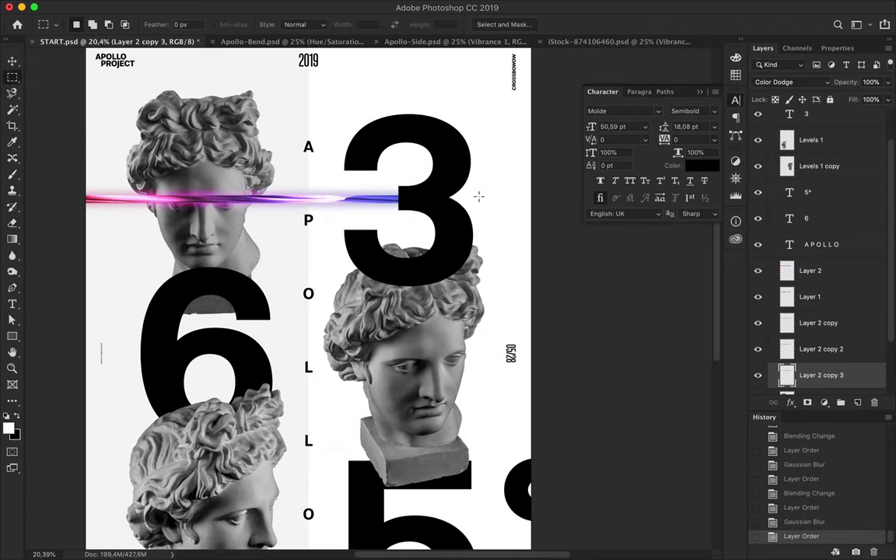
Select all the strip layers and group them into Group 1
shift+click(810, 271)
scroll(815, 311, down, 2)
key(ctrl+g)
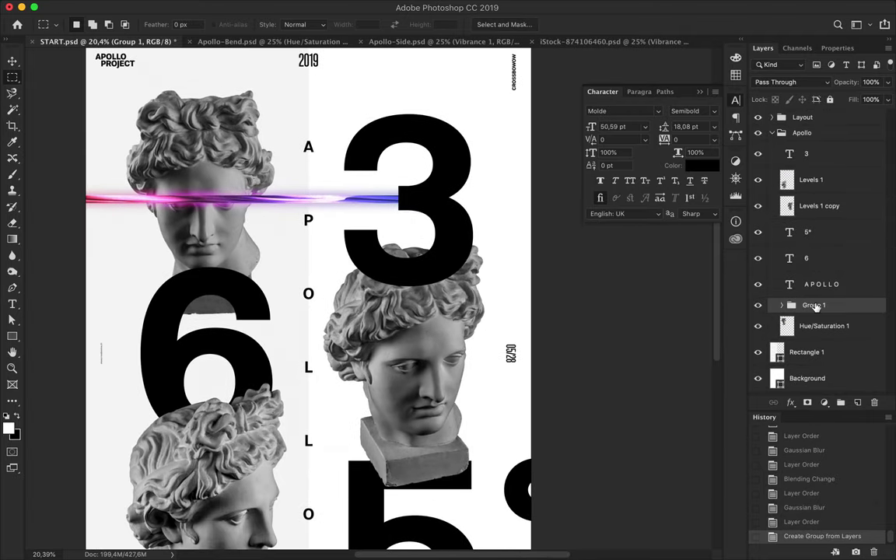
key(Return)
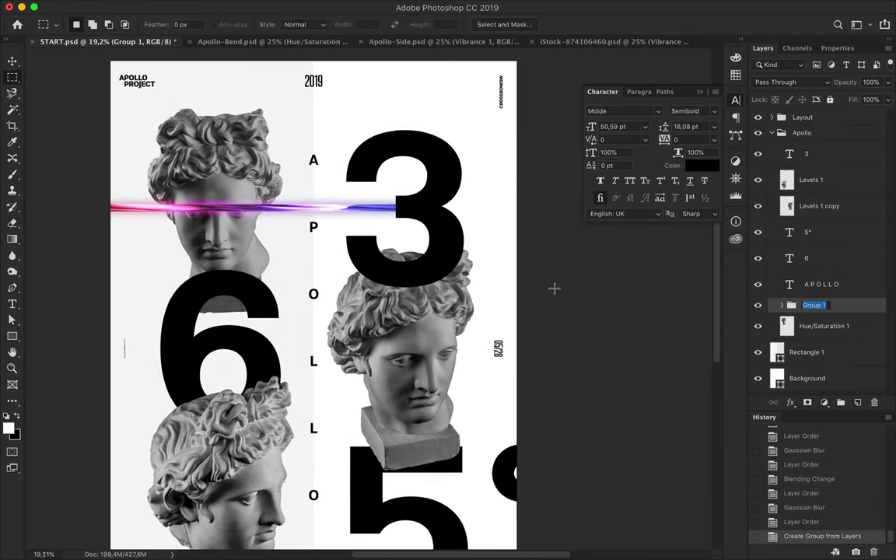
scroll(464, 394, down, 2)
key(v)
scroll(467, 401, up, 1)
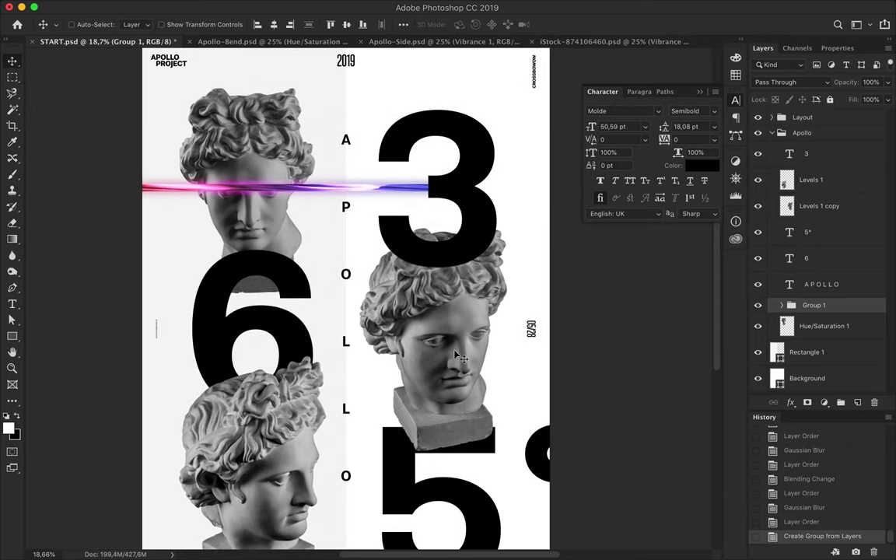
text(COLOR SHAPE)
Try a stretched slice copied from the Levels 1 copy bust, then discard it
key(Return)
click(819, 206)
mouse_move(391, 257)
mouse_down()
mouse_move(471, 266)
mouse_move(424, 330)
mouse_move(90, 324)
mouse_up()
key(ctrl+c)
key(ctrl+v)
key(ctrl+t)
drag(472, 323, 545, 323)
key(Return)
drag(486, 331, 544, 278)
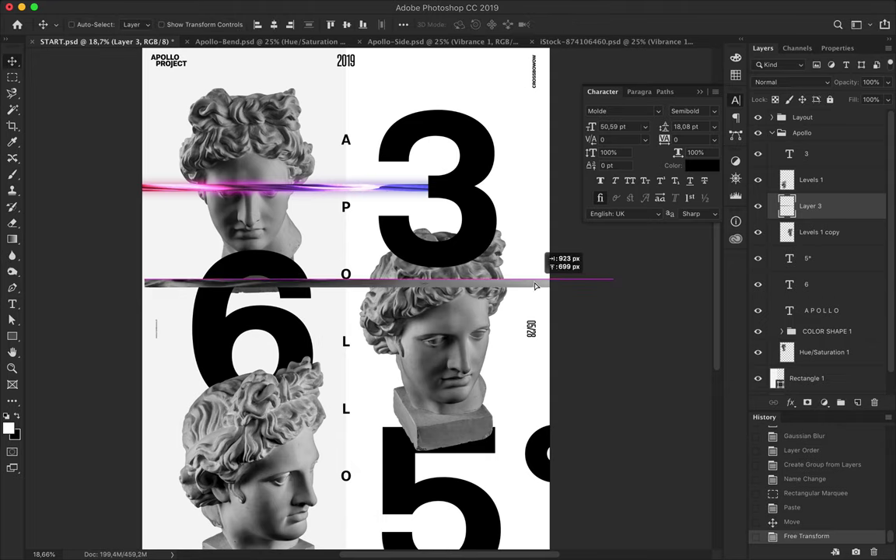
key(Delete)
Paste a new head slice and stretch it across the middle bust's face
key(m)
drag(329, 249, 424, 266)
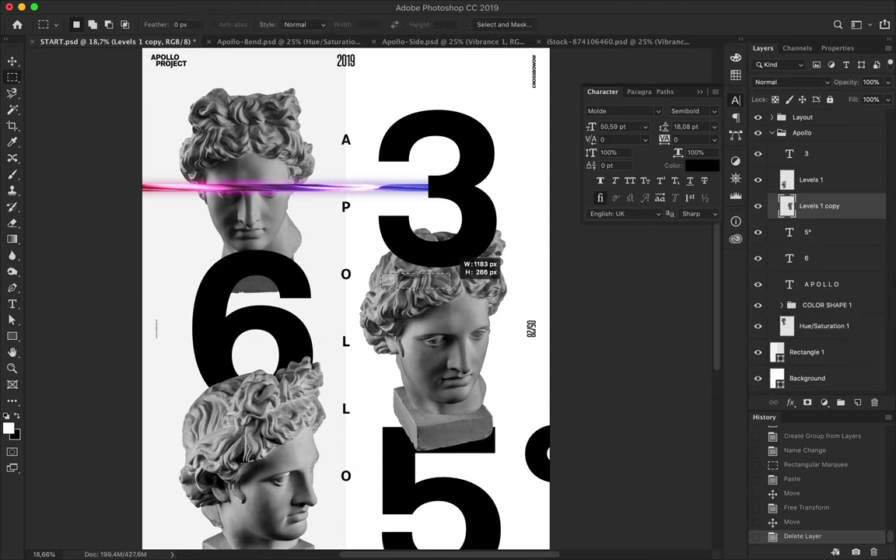
key(ctrl+c)
key(ctrl+v)
key(ctrl+t)
drag(381, 281, 142, 266)
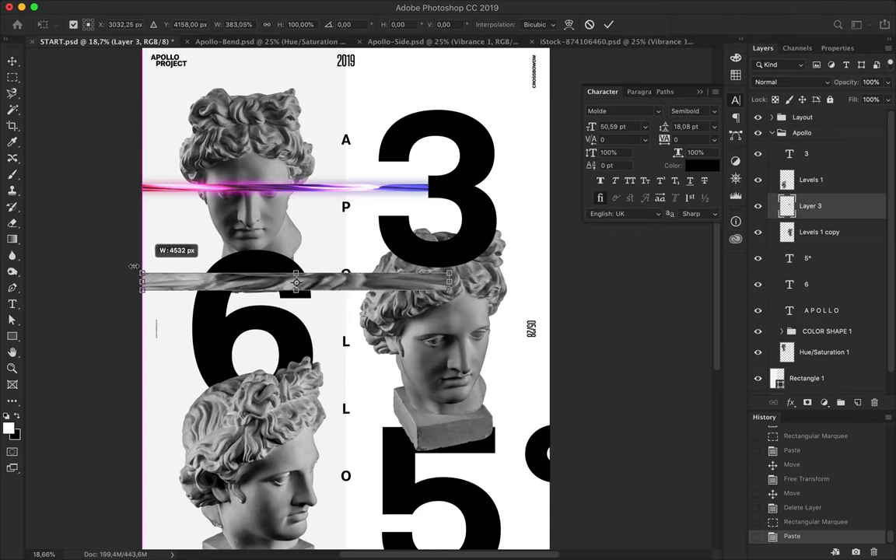
drag(449, 276, 700, 264)
key(Return)
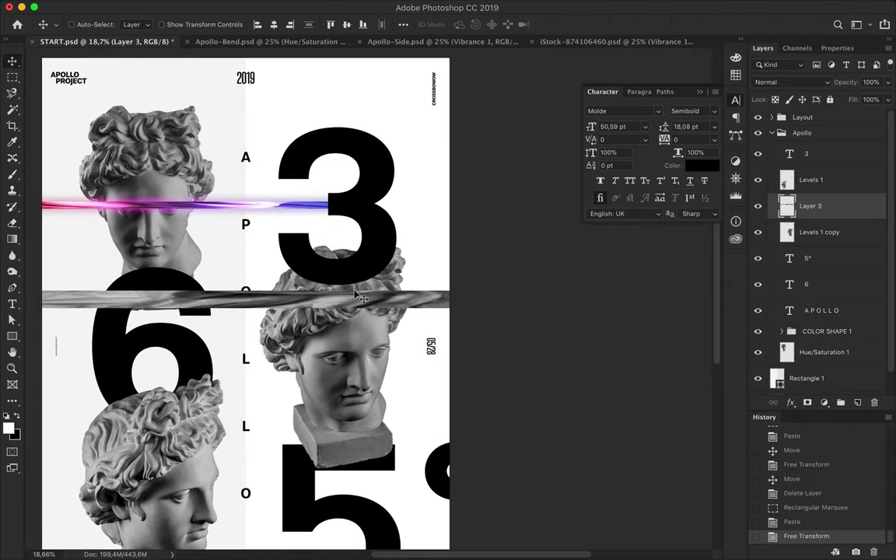
drag(357, 295, 445, 364)
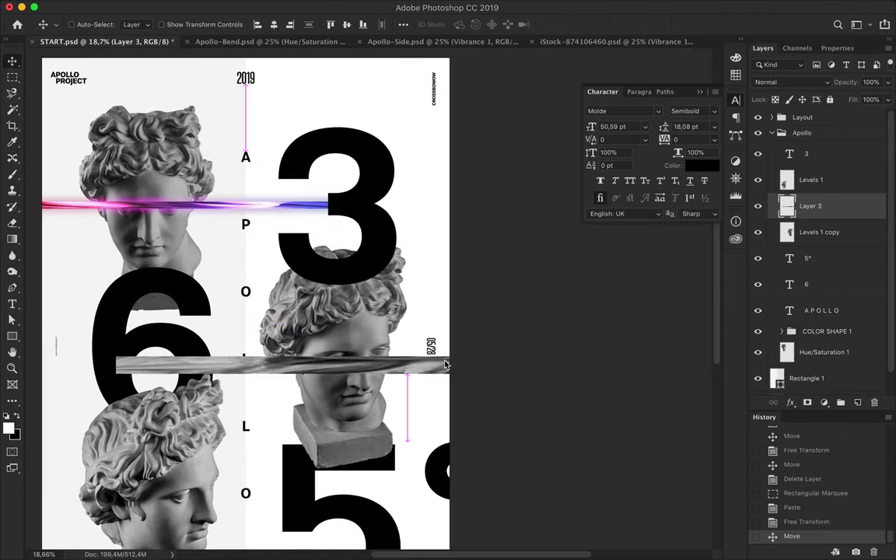
Restack the strip layer between Levels 1 and Levels 1 copy in the Apollo group
drag(819, 215, 818, 270)
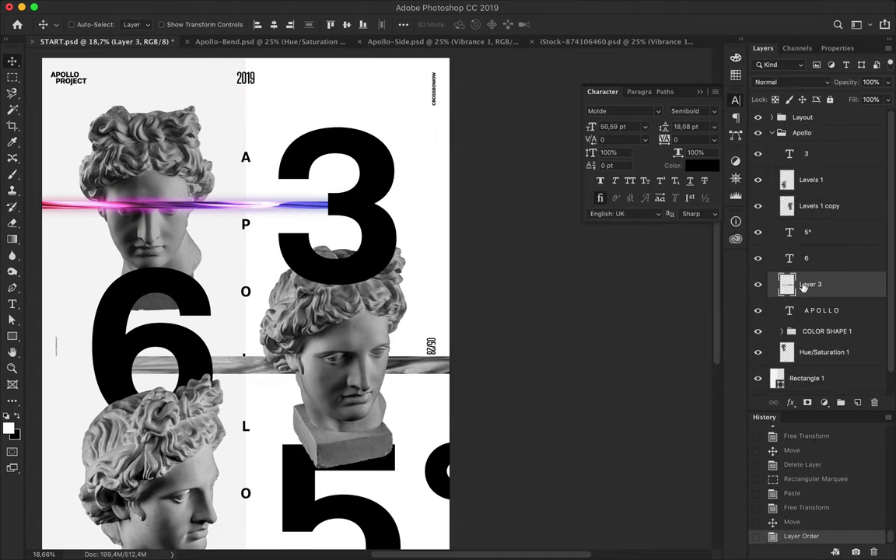
drag(796, 126, 796, 128)
drag(365, 317, 382, 333)
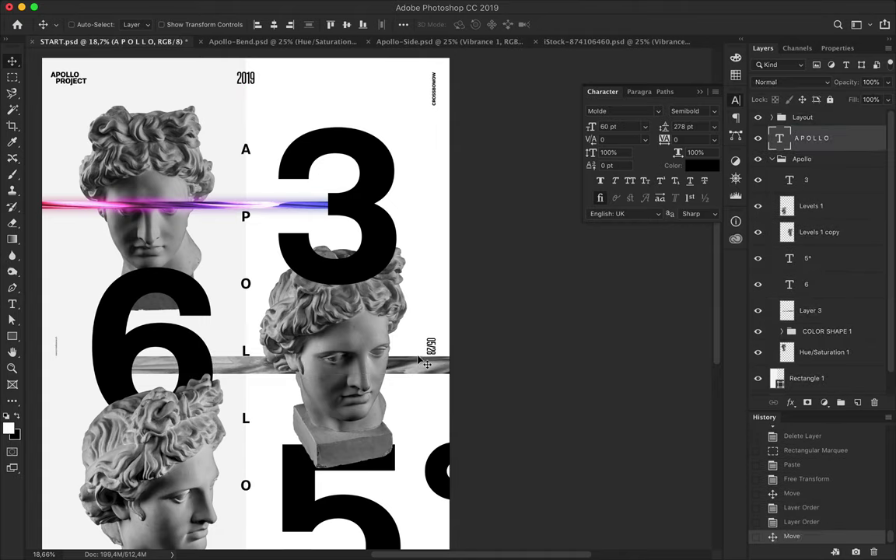
drag(808, 230, 805, 233)
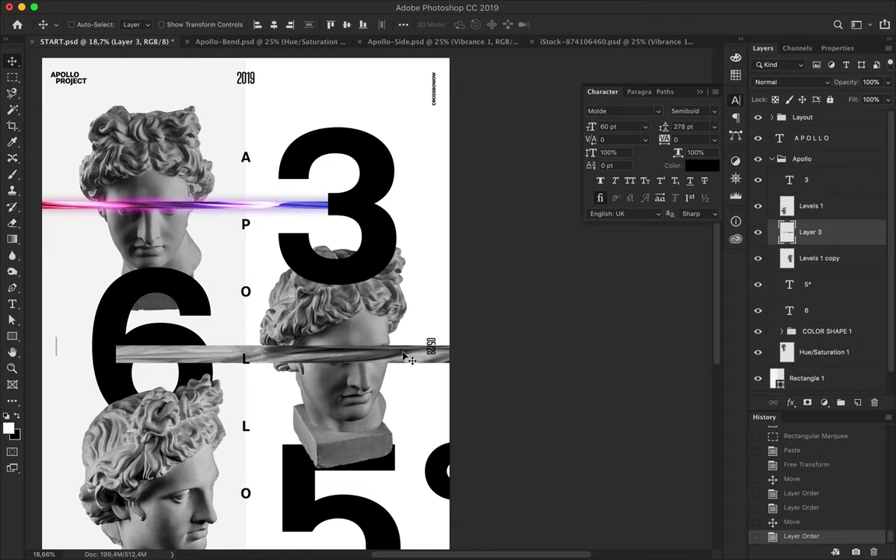
scroll(400, 231, left, 3)
Add an empty Layer 4 with Layer 3's strip outline loaded as a selection
key(g)
click(857, 402)
ctrl+click(787, 258)
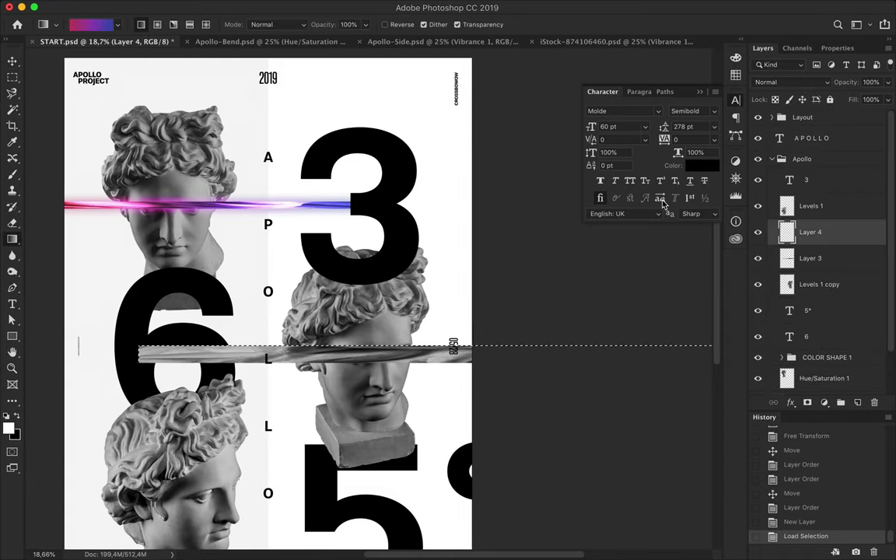
Build a gradient with yellow-green, green and teal stops in the Gradient Editor
click(86, 24)
double_click(356, 275)
drag(634, 308, 633, 283)
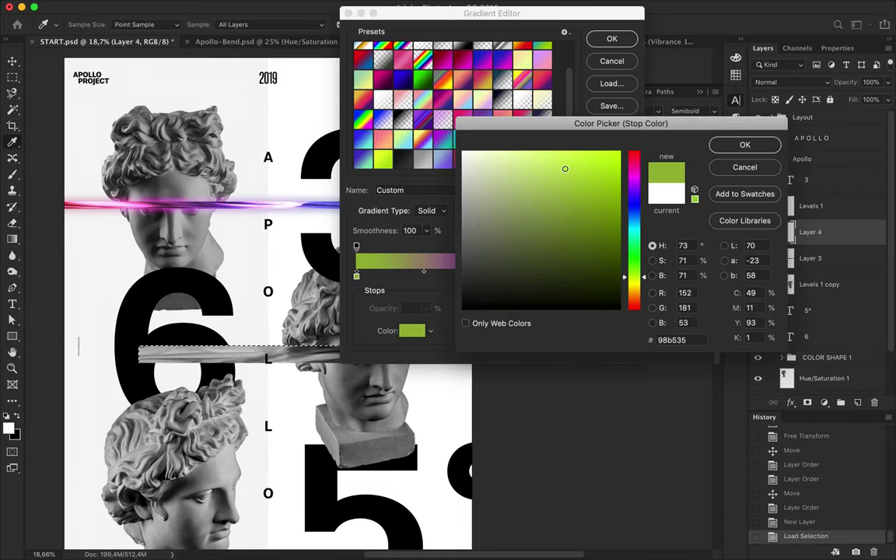
drag(562, 166, 563, 176)
click(744, 144)
double_click(627, 275)
drag(633, 187, 633, 257)
drag(560, 194, 565, 210)
key(Return)
double_click(626, 275)
click(744, 144)
click(610, 40)
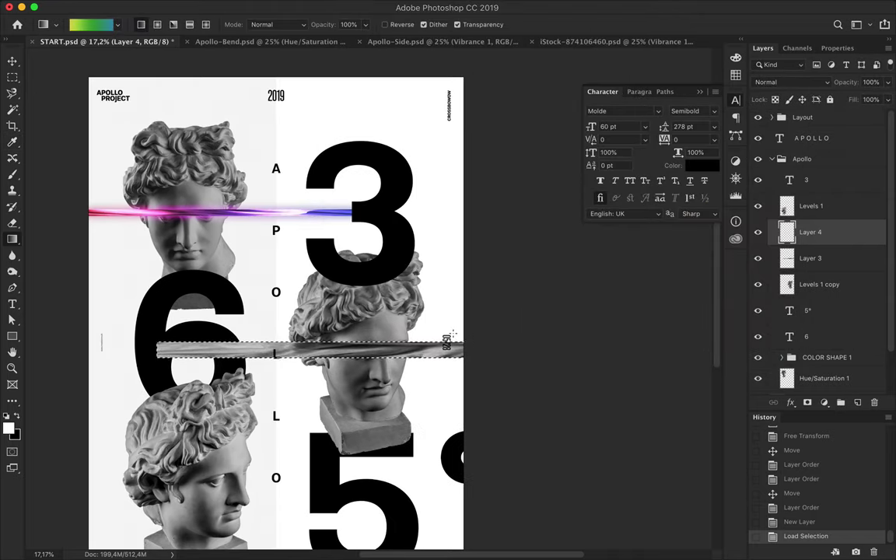
Drag the gradient across the strip selection on Layer 4, then deselect
key(ctrl+0)
drag(537, 303, 261, 303)
key(m)
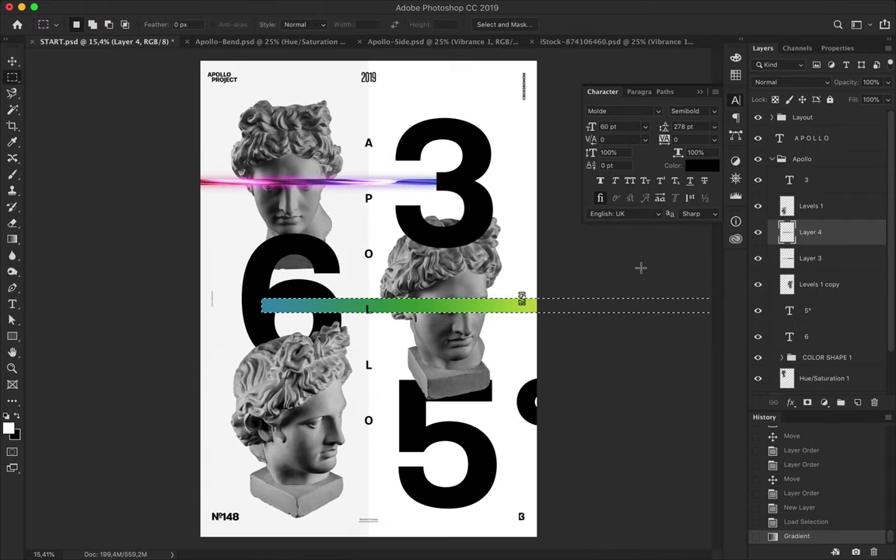
key(ctrl+d)
key(v)
click(786, 82)
Set Layer 4 to Linear Dodge (Add) and duplicate it, returning one copy to Normal
click(774, 190)
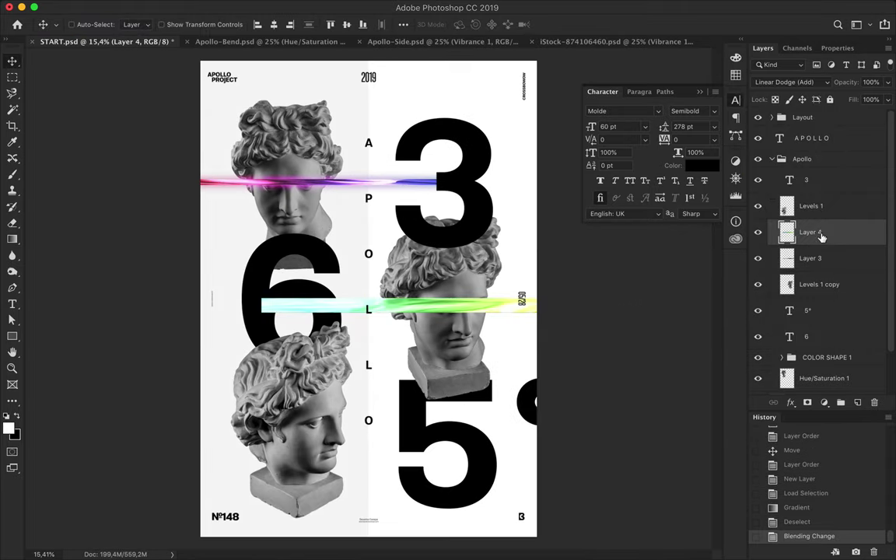
drag(821, 237, 821, 266)
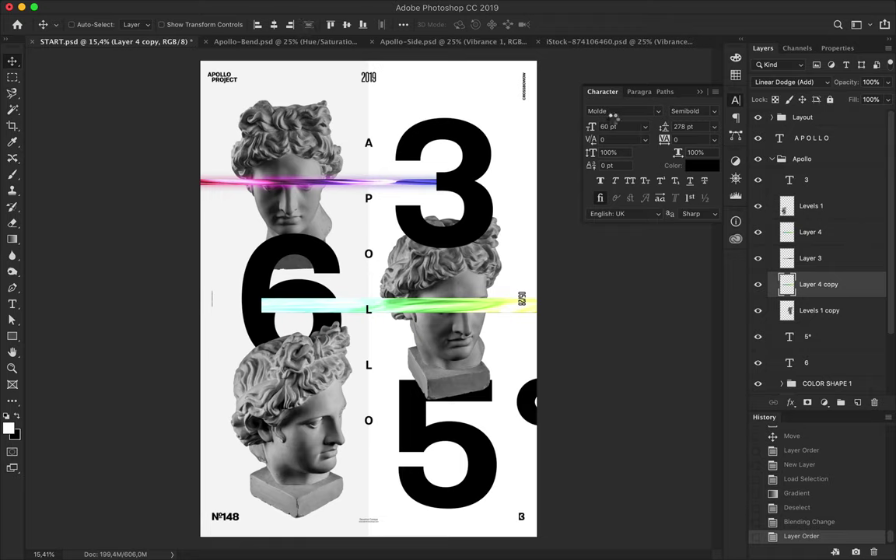
drag(816, 284, 813, 300)
click(790, 82)
click(782, 8)
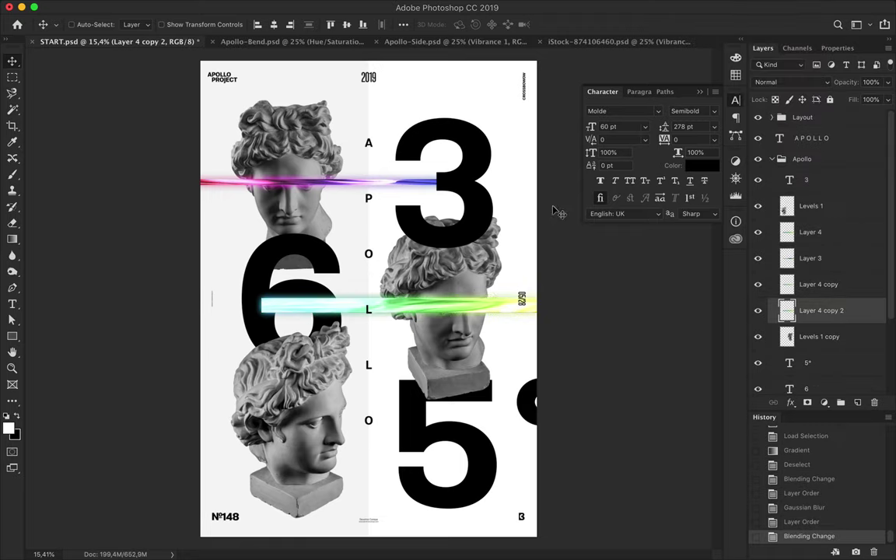
scroll(823, 311, down, 1)
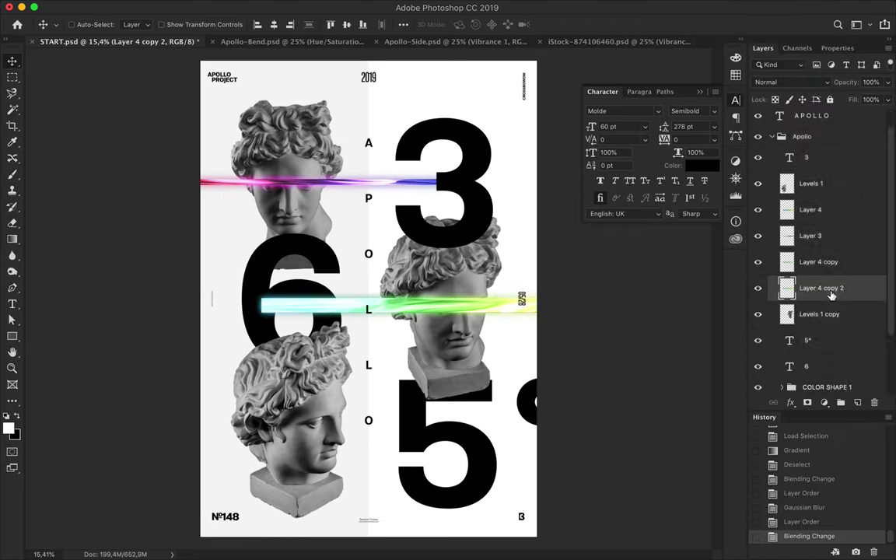
scroll(831, 294, up, 1)
Gaussian-blur a third copy and group the strip layers as Shape 2
drag(830, 311, 825, 335)
click(280, 7)
click(288, 21)
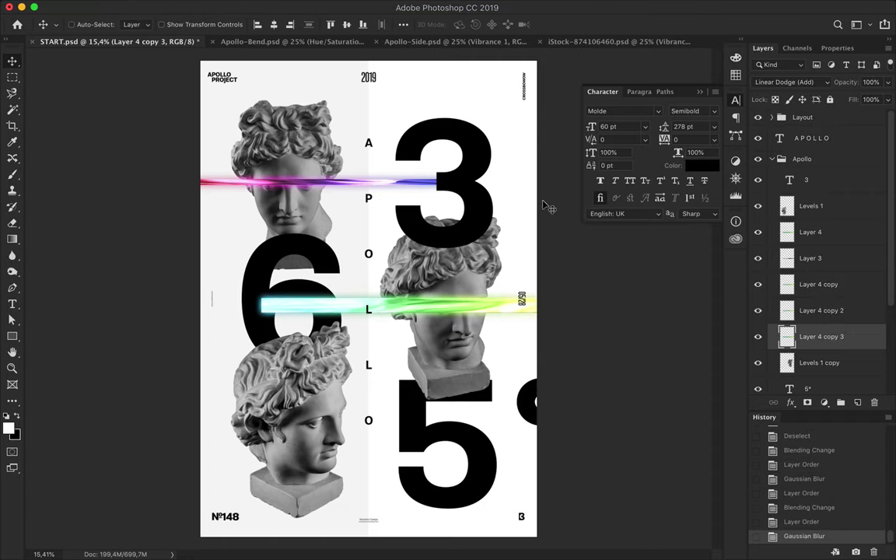
shift+click(826, 231)
key(ctrl+g)
text(2)
key(Return)
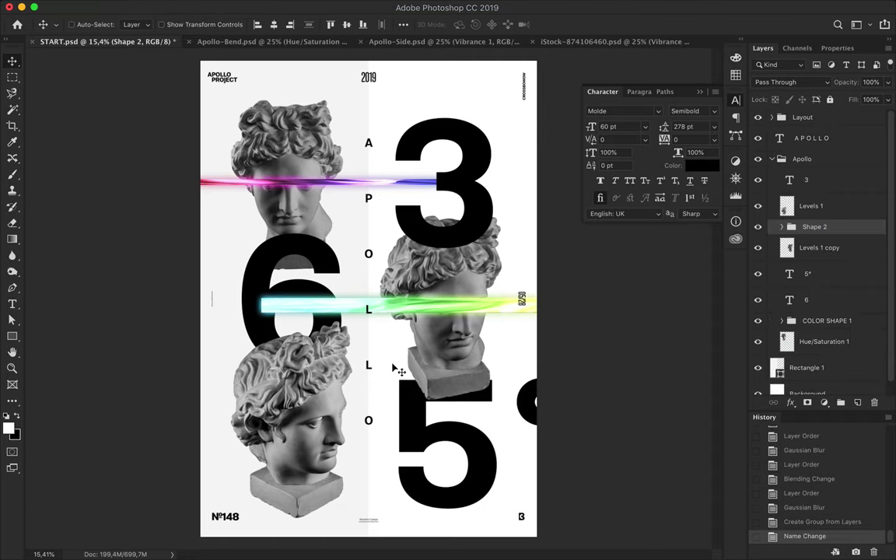
Copy a thin band of the lower bust, stretch it wide and place it near the O
key(m)
mouse_move(265, 385)
mouse_down()
mouse_move(346, 377)
mouse_move(315, 377)
mouse_up()
key(ctrl+c)
key(ctrl+v)
key(v)
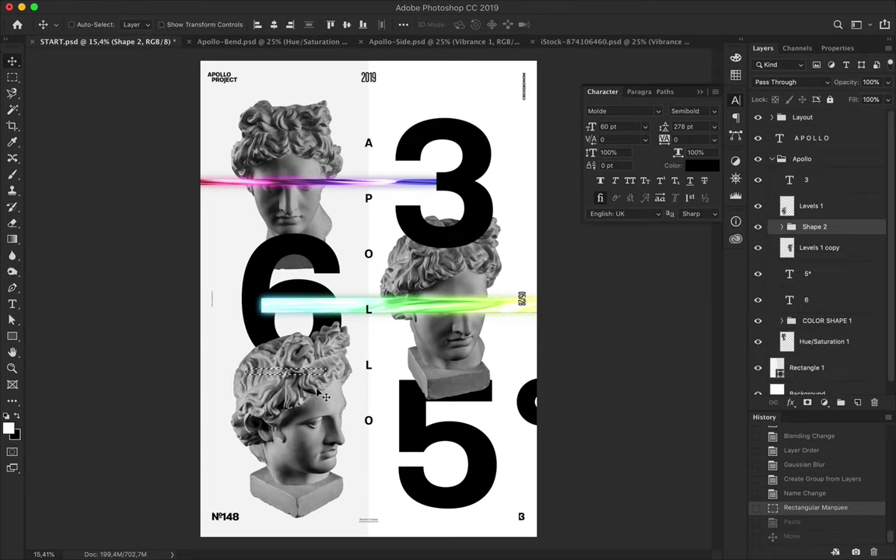
key(ctrl+bracketright)
key(ctrl+t)
drag(365, 397, 537, 397)
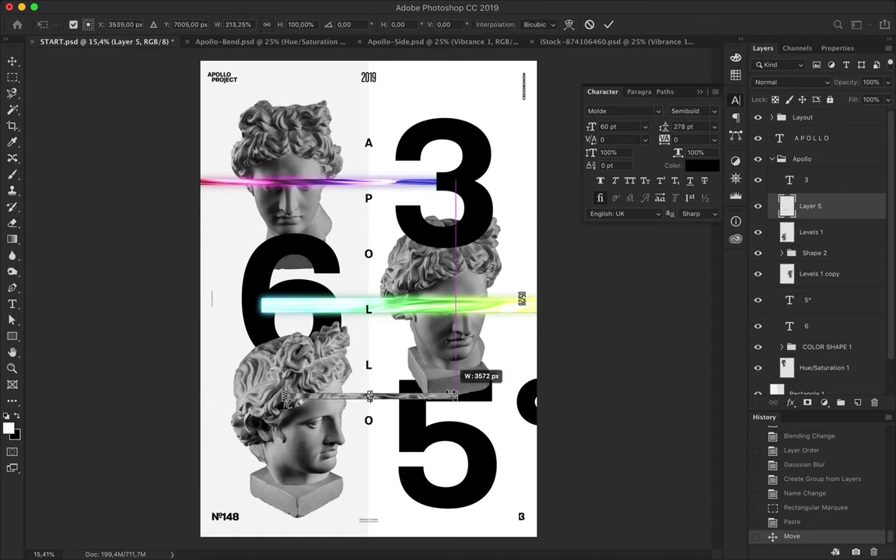
drag(314, 404, 230, 405)
key(Return)
mouse_move(324, 394)
mouse_down()
mouse_move(160, 427)
mouse_move(170, 424)
mouse_up()
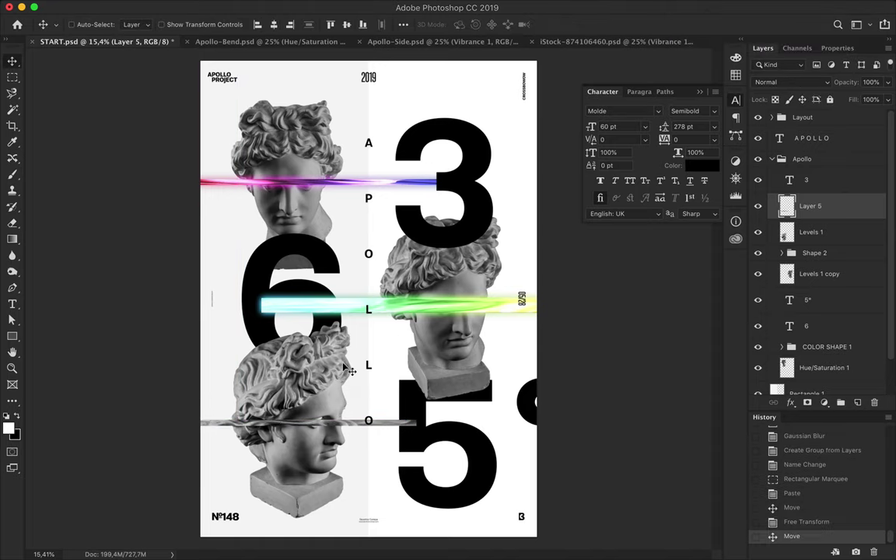
Add a new empty Layer 6 with the lower strip's outline selected
key(ctrl+shift+alt+n)
ctrl+click(788, 232)
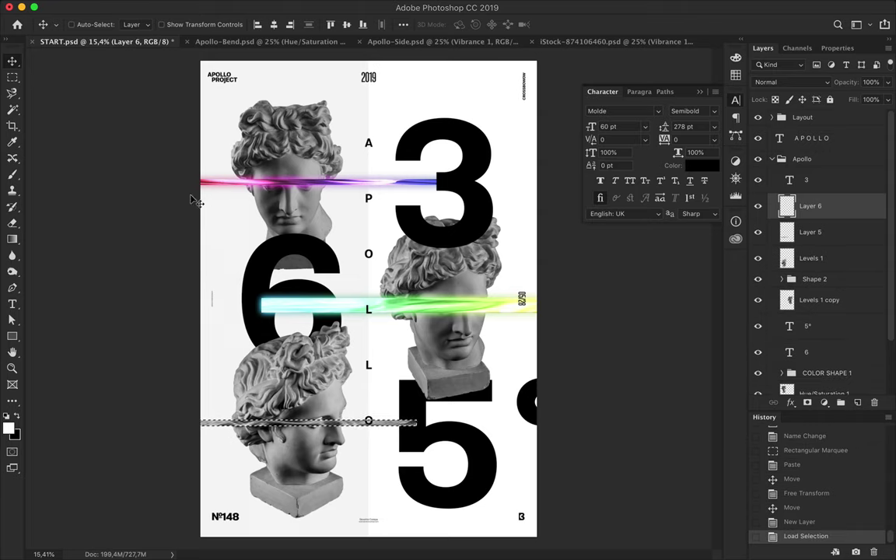
key(g)
Start editing the gradient stops, giving the middle stop a lighter tan shade
click(91, 24)
double_click(356, 276)
mouse_move(635, 283)
mouse_down()
mouse_move(635, 224)
mouse_move(639, 294)
mouse_up()
key(Return)
double_click(492, 276)
click(557, 180)
Finish the gradient with a tan middle and red right stop, accept it, and deselect
click(745, 145)
double_click(627, 275)
drag(634, 203, 635, 308)
click(745, 146)
click(612, 39)
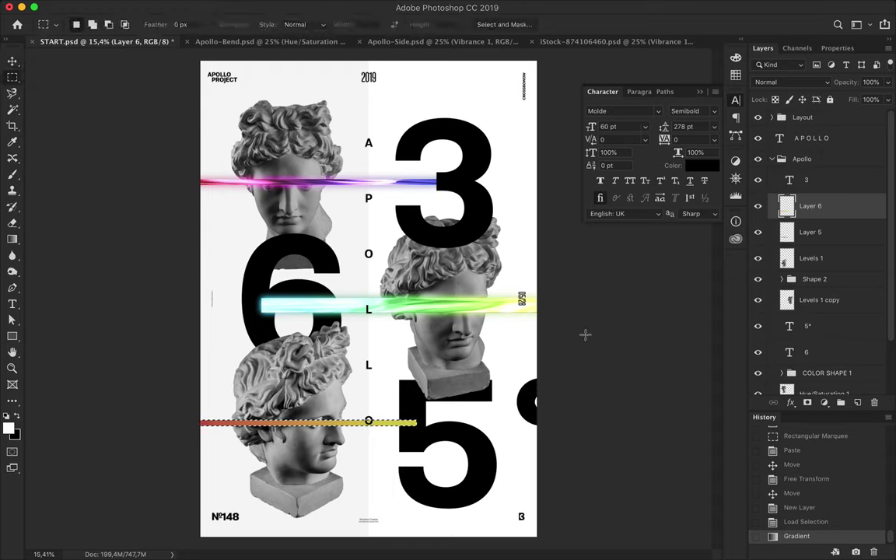
key(ctrl+d)
Set Layer 6 to Linear Dodge (Add) and try a duplicate in Overlay
key(v)
click(792, 82)
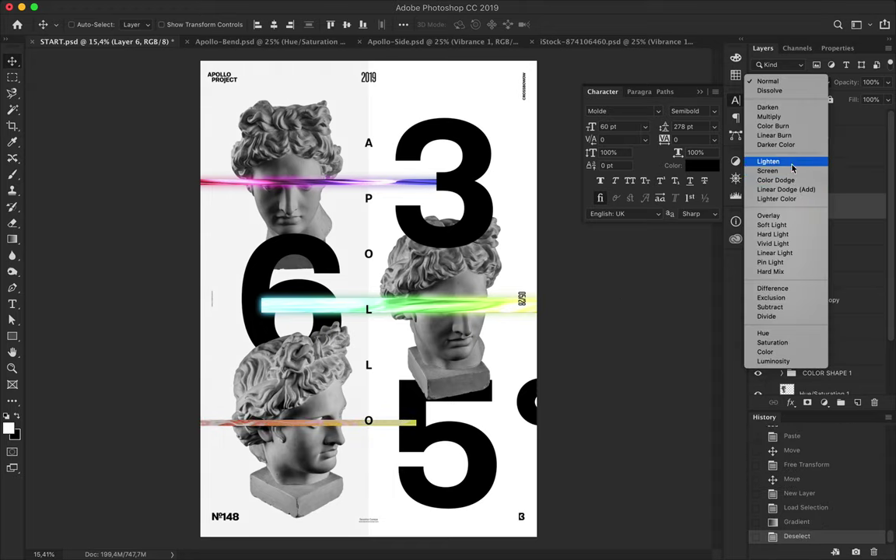
click(785, 189)
drag(809, 200, 809, 234)
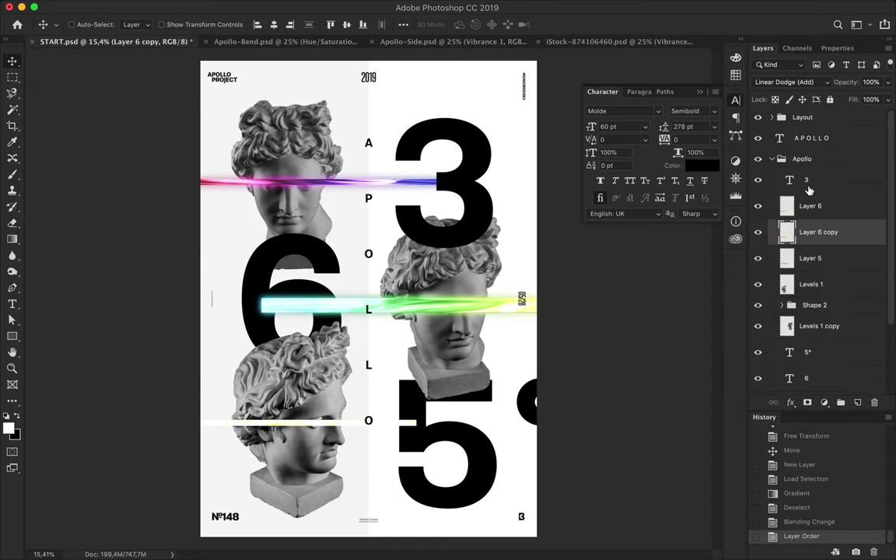
click(792, 82)
click(768, 11)
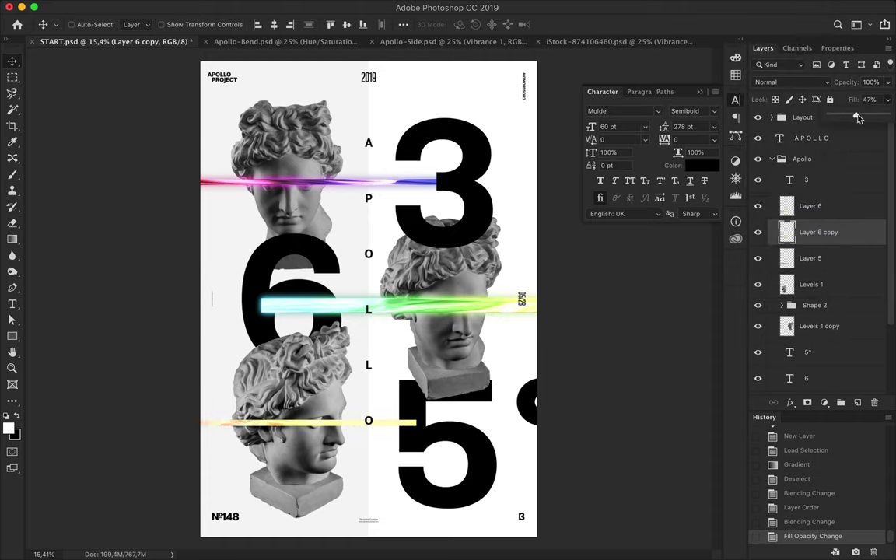
click(792, 82)
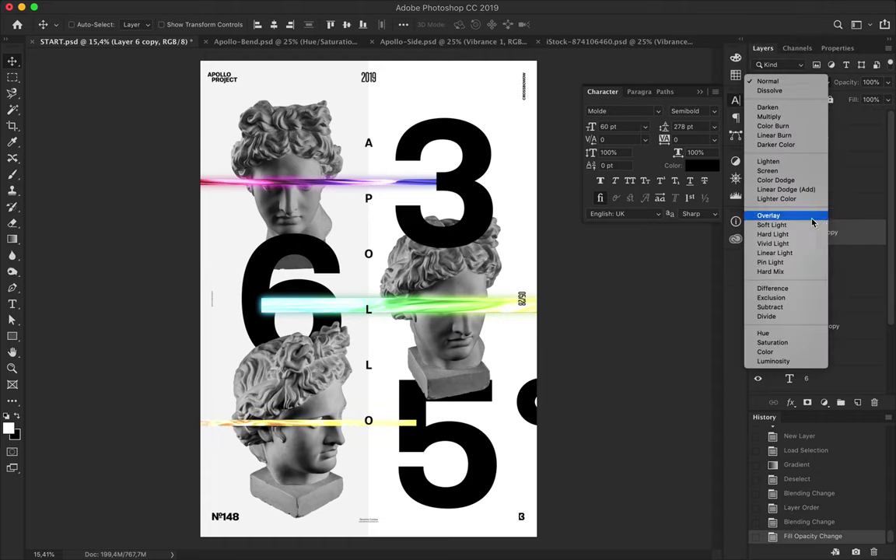
click(813, 223)
Compare with the lower strip hidden, delete the Overlay copy, and reload the strip's outline
click(787, 259)
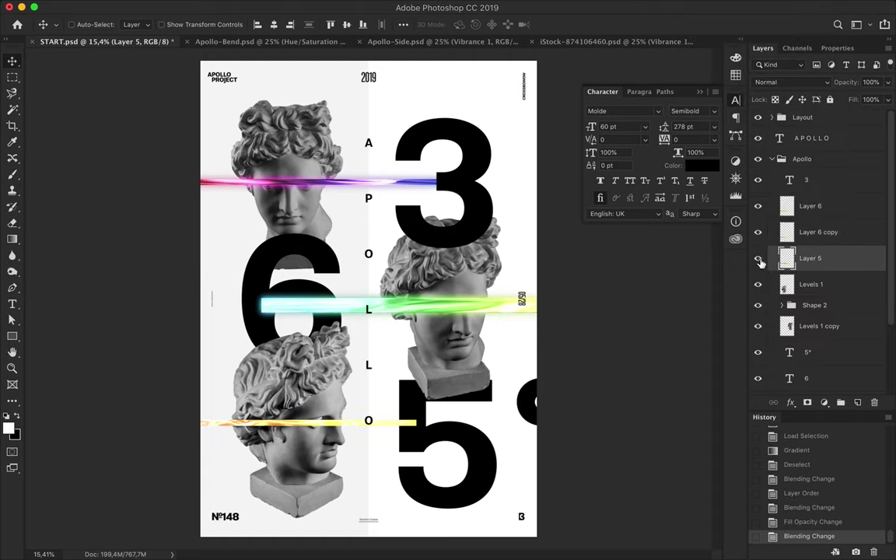
click(759, 232)
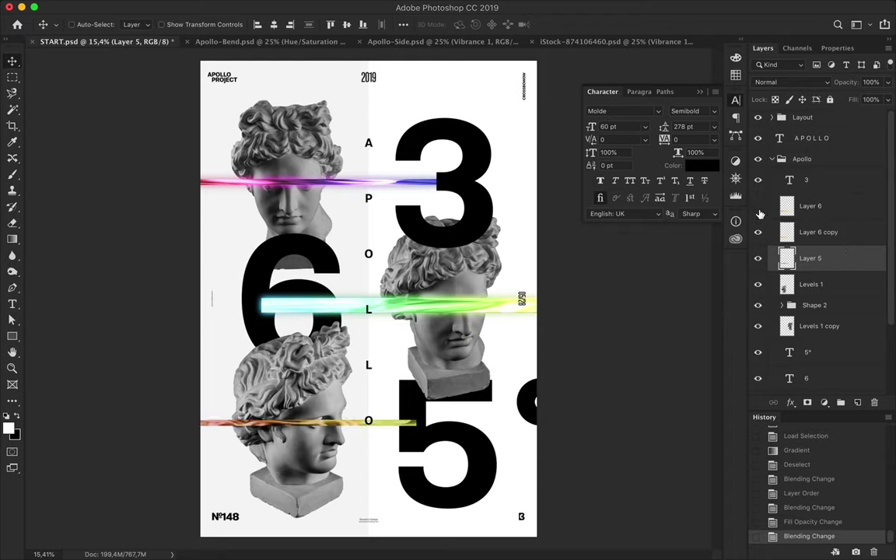
drag(816, 232, 762, 210)
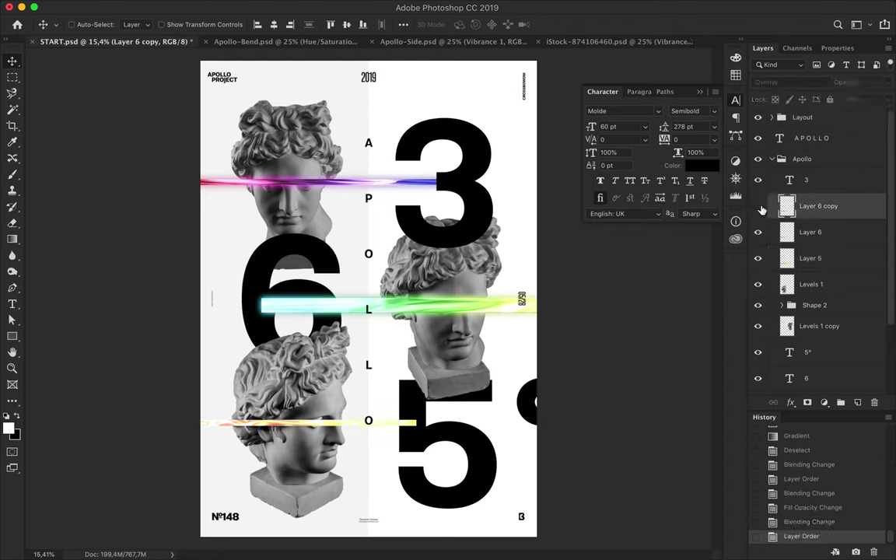
key(Delete)
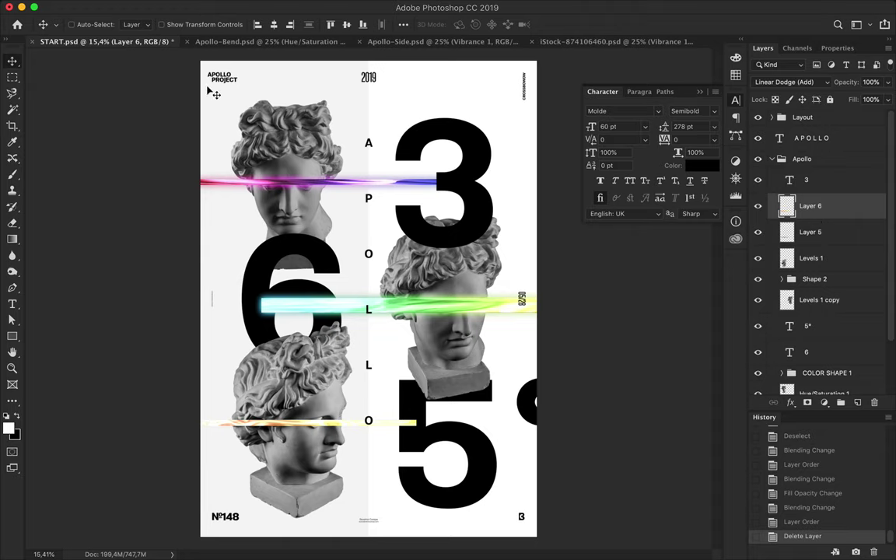
ctrl+click(787, 232)
Set the gradient stops to yellow and red in the Gradient Editor
key(g)
click(85, 24)
double_click(357, 276)
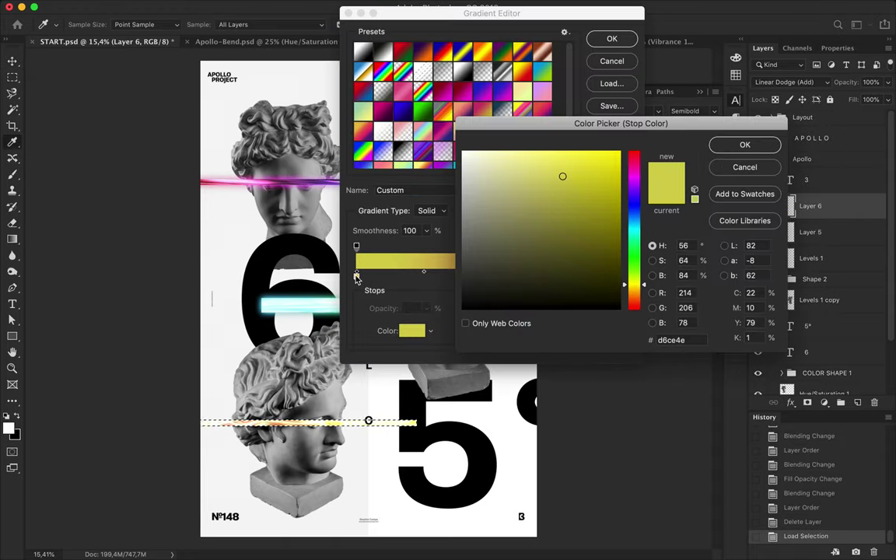
click(739, 145)
double_click(490, 275)
click(738, 146)
double_click(625, 275)
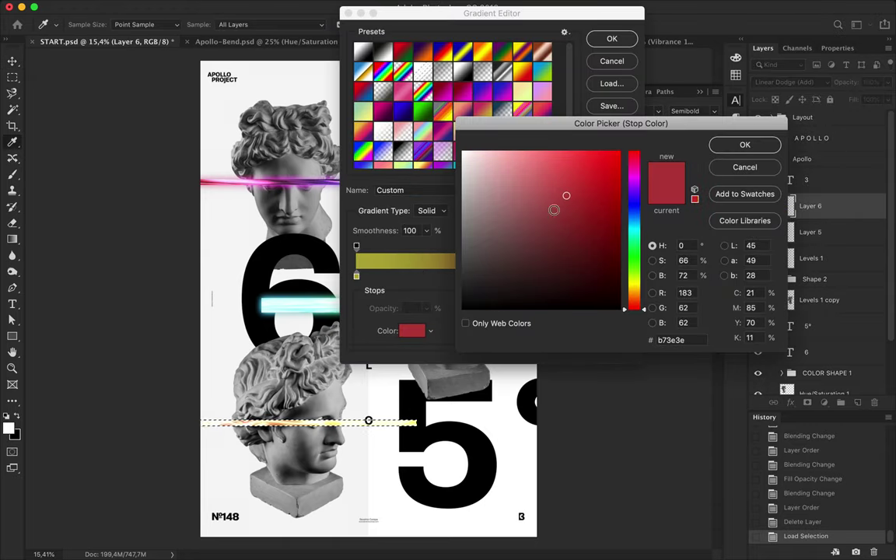
click(737, 148)
click(612, 38)
Redraw the yellow-to-red gradient along the lower streak several times, then deselect
drag(420, 424, 192, 428)
drag(420, 423, 150, 426)
mouse_move(420, 424)
mouse_down()
mouse_move(35, 423)
mouse_move(410, 406)
mouse_up()
scroll(27, 410, down, 2)
scroll(31, 408, down, 1)
drag(638, 413, 241, 429)
scroll(368, 274, up, 2)
key(ctrl+d)
Duplicate the Layer 6 streak, Gaussian-blur the copy and change another copy's blend mode
key(m)
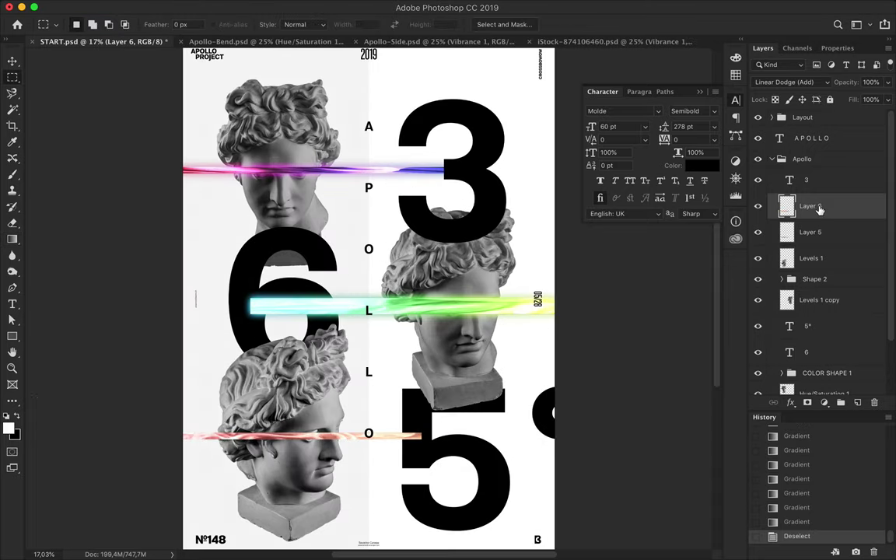
drag(819, 209, 812, 247)
key(ctrl+f)
drag(817, 259, 817, 281)
click(802, 82)
click(769, 11)
Blur a Layer 5 duplicate below the copies and collapse the Apollo group
click(813, 207)
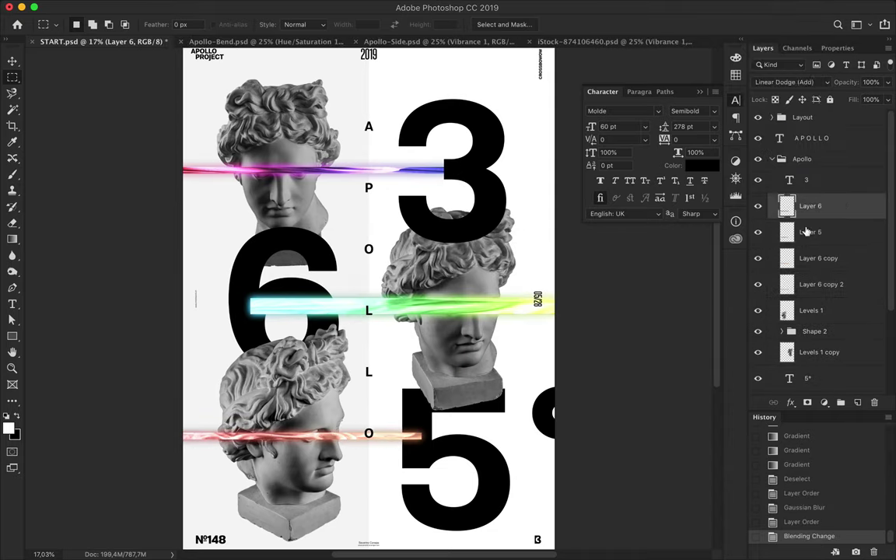
drag(807, 231, 813, 308)
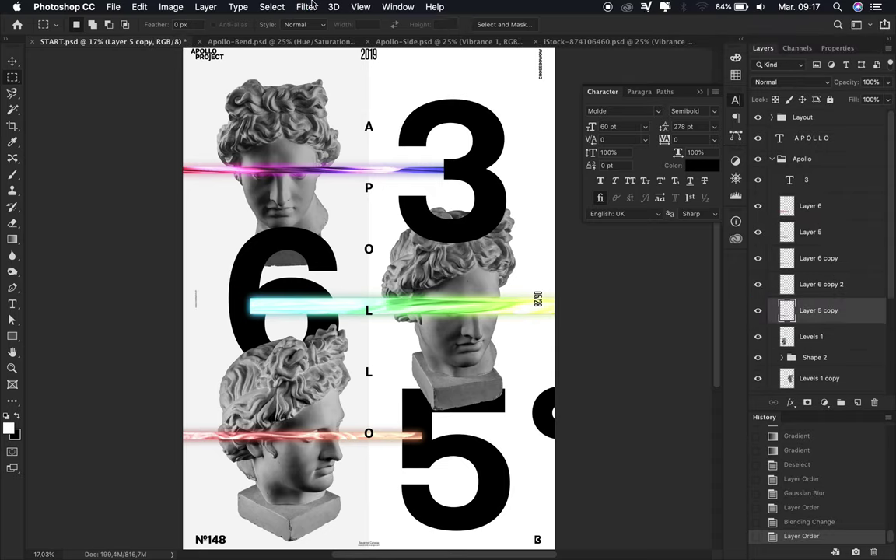
key(ctrl+f)
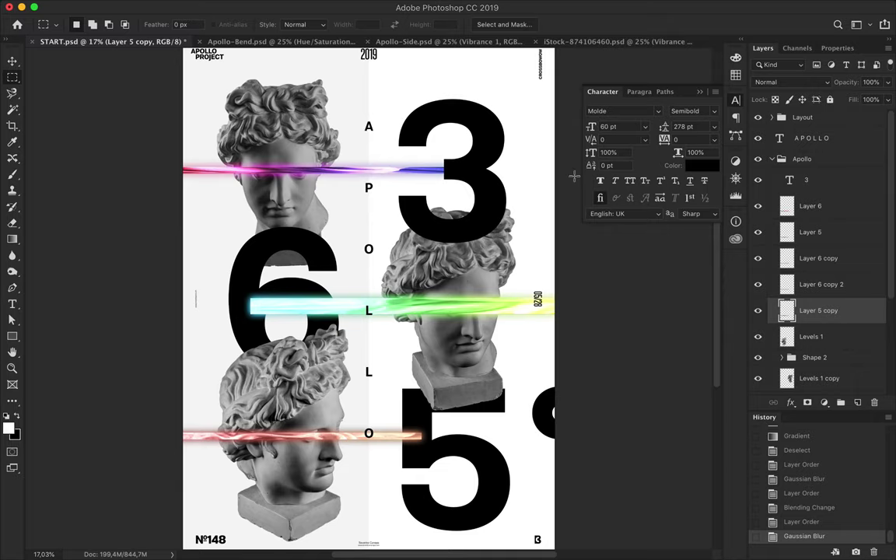
scroll(572, 175, up, 2)
click(771, 158)
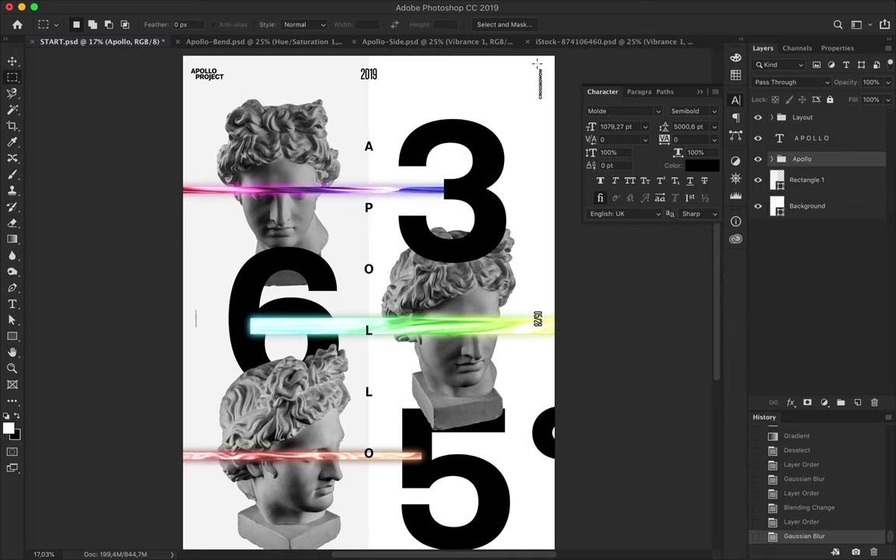
key(v)
key(p)
click(417, 105)
click(517, 204)
click(517, 94)
click(418, 105)
click(80, 25)
click(428, 113)
click(509, 194)
click(508, 104)
click(428, 113)
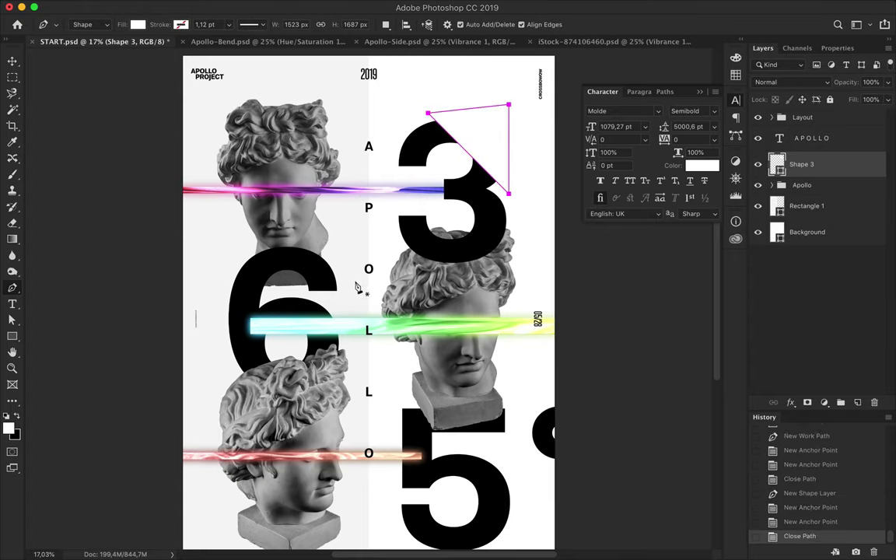
key(v)
key(a)
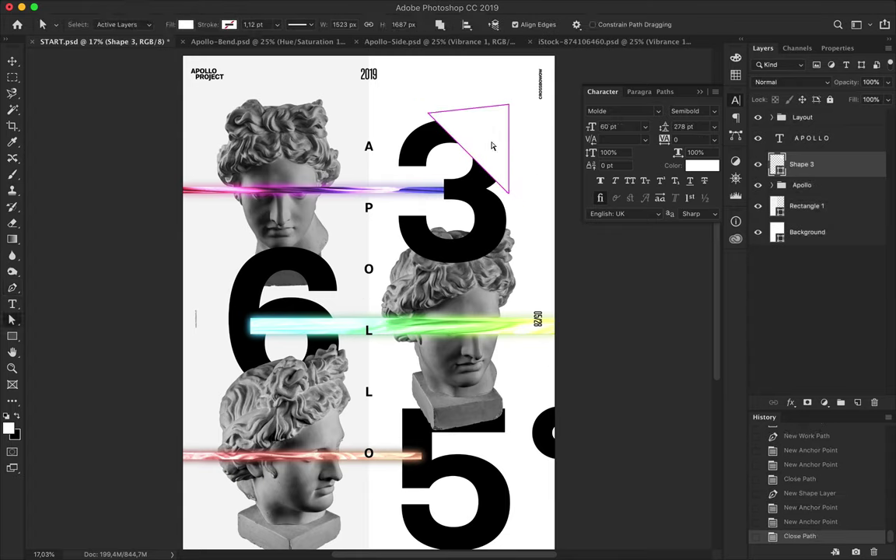
click(535, 148)
key(v)
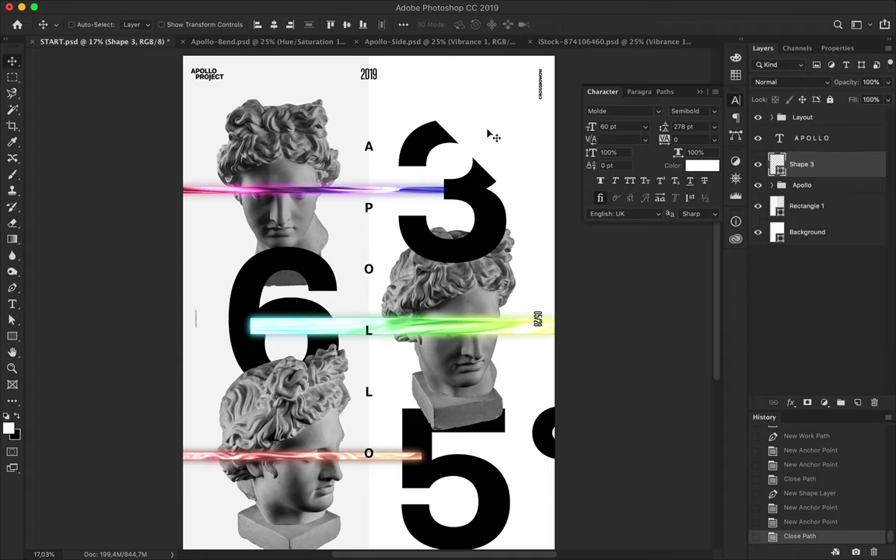
key(Delete)
scroll(374, 169, down, 2)
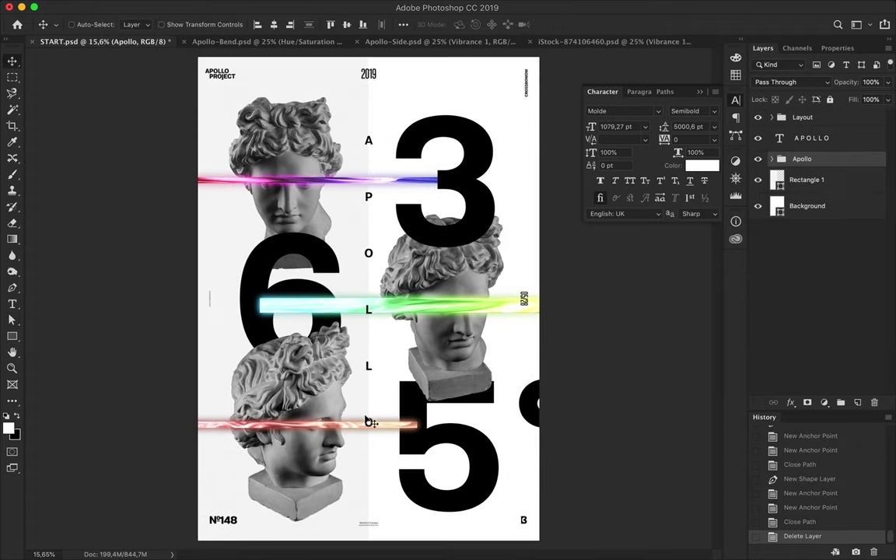
Draw a rectangle block behind the 5 at the lower right
click(359, 427)
key(u)
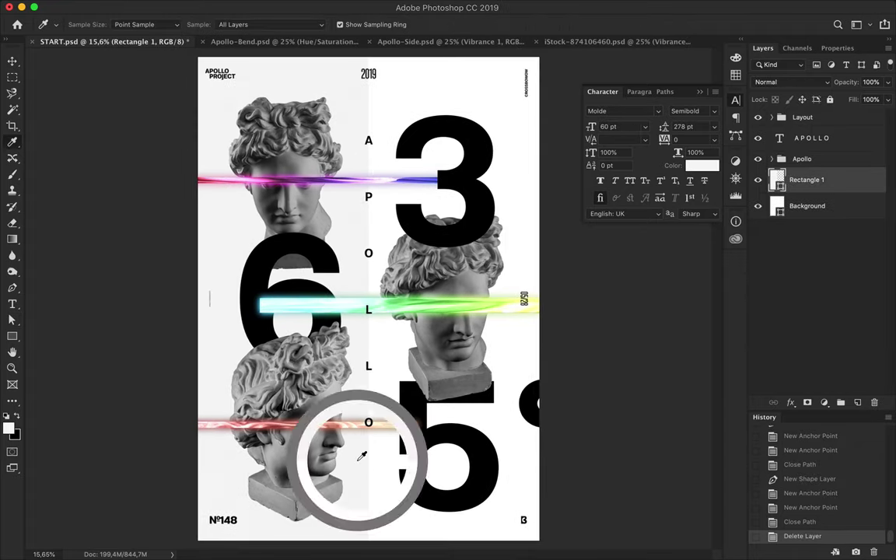
drag(378, 376, 543, 545)
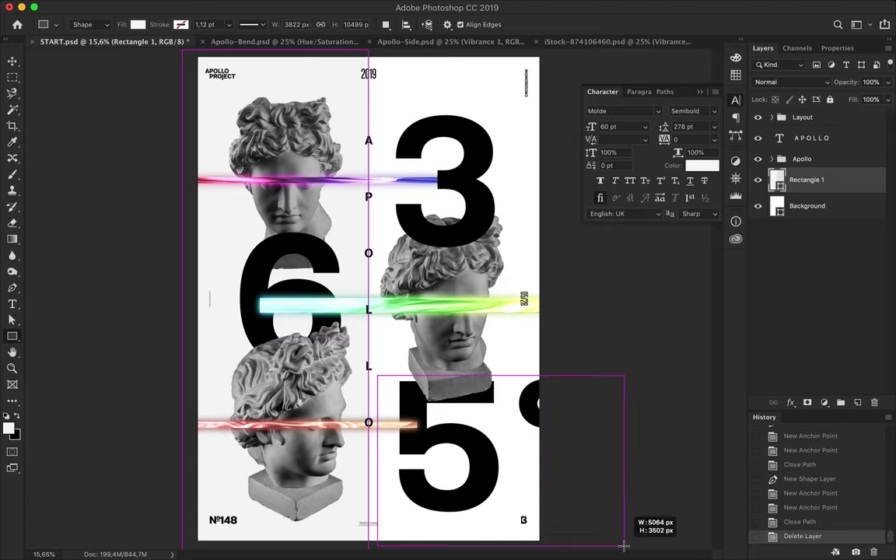
key(v)
key(i)
Draw a second rectangle block behind the top-left bust
key(m)
drag(277, 95, 316, 117)
click(299, 142)
key(u)
drag(194, 56, 358, 215)
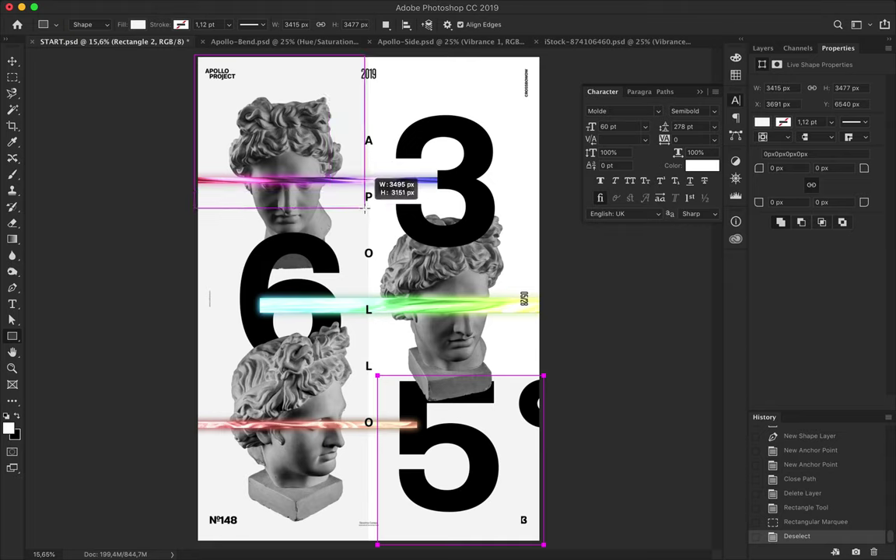
Select Rectangle 3's path and bring up its fill colour swatches
key(i)
key(v)
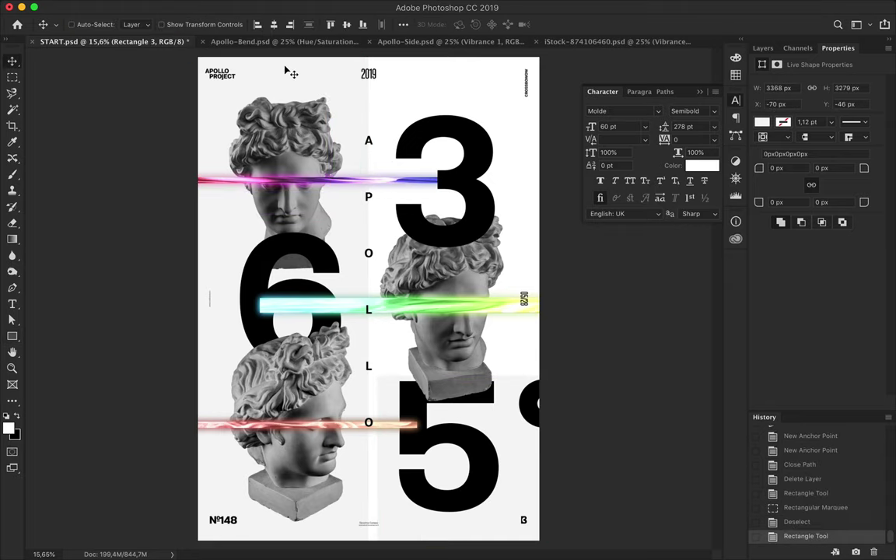
click(763, 48)
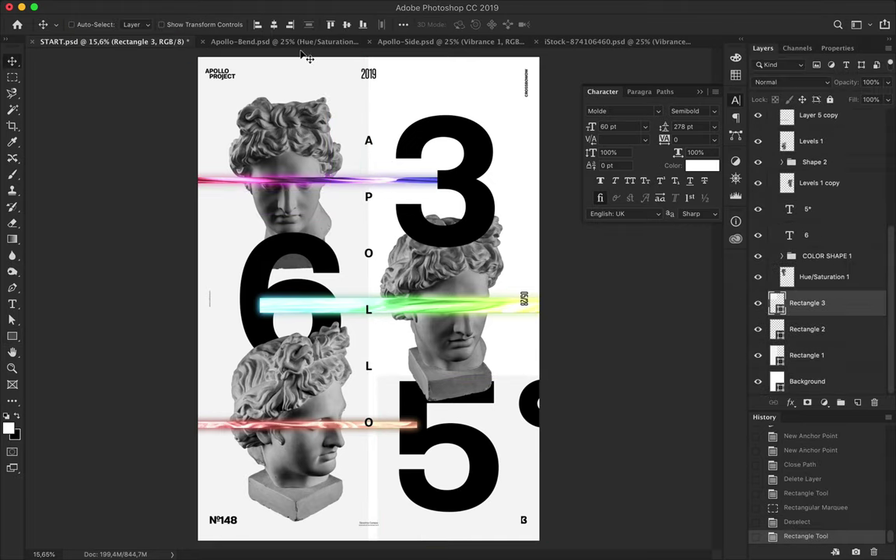
key(a)
click(185, 24)
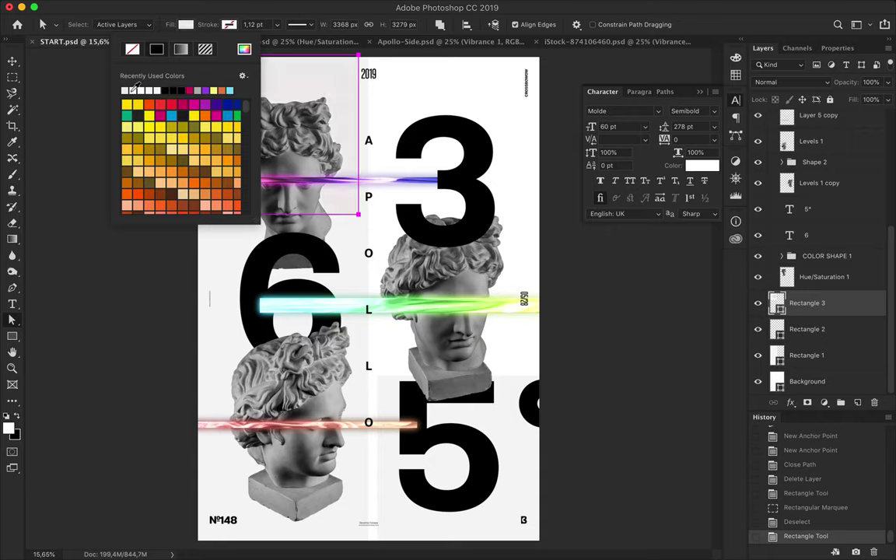
Fill Rectangle 3 pale grey and pull its top edge down into a shorter block
click(131, 91)
key(v)
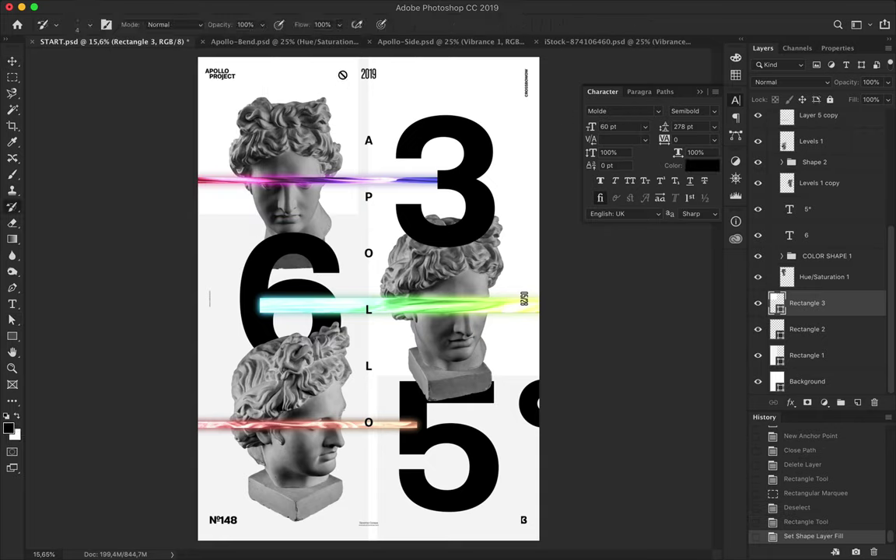
key(a)
drag(362, 56, 363, 162)
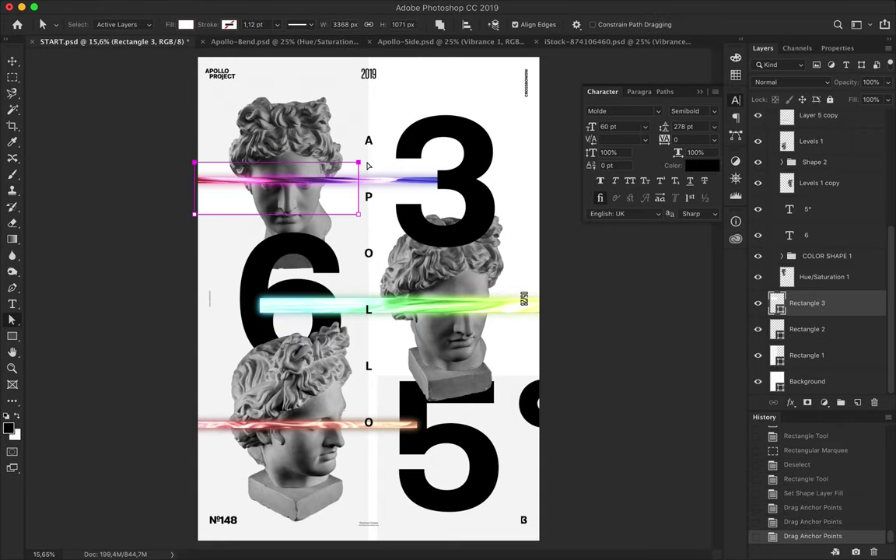
Copy Rectangle 3 downward and resize the copy into a thin horizontal strip
key(v)
mouse_move(225, 202)
mouse_down()
mouse_move(228, 265)
mouse_move(251, 226)
mouse_move(249, 252)
mouse_up()
key(ctrl+t)
key(Return)
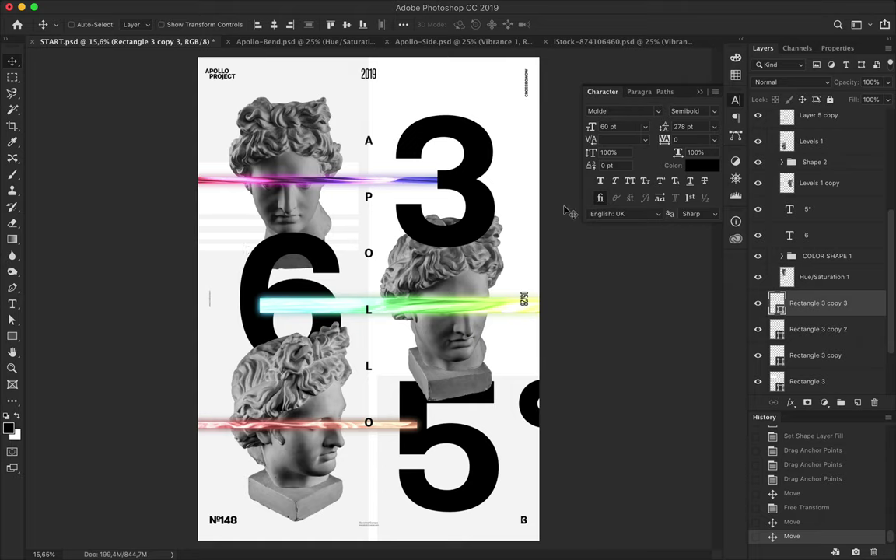
Squash the grey block behind the 5 vertically, then save the poster
drag(396, 343, 391, 232)
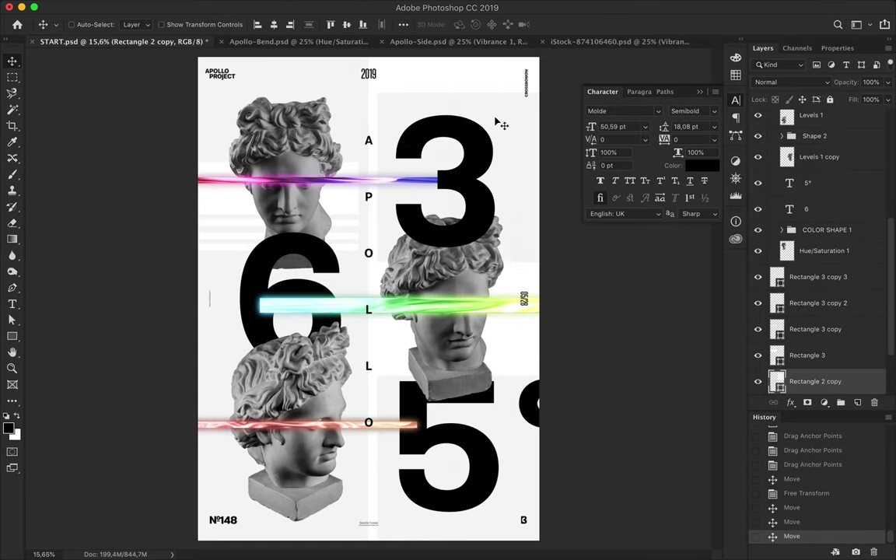
key(Delete)
key(ctrl+t)
drag(460, 377, 460, 463)
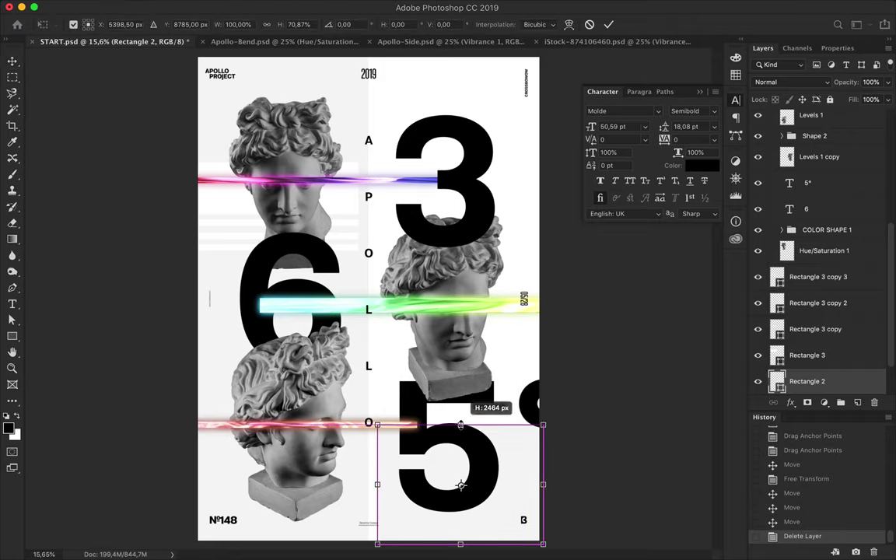
key(Return)
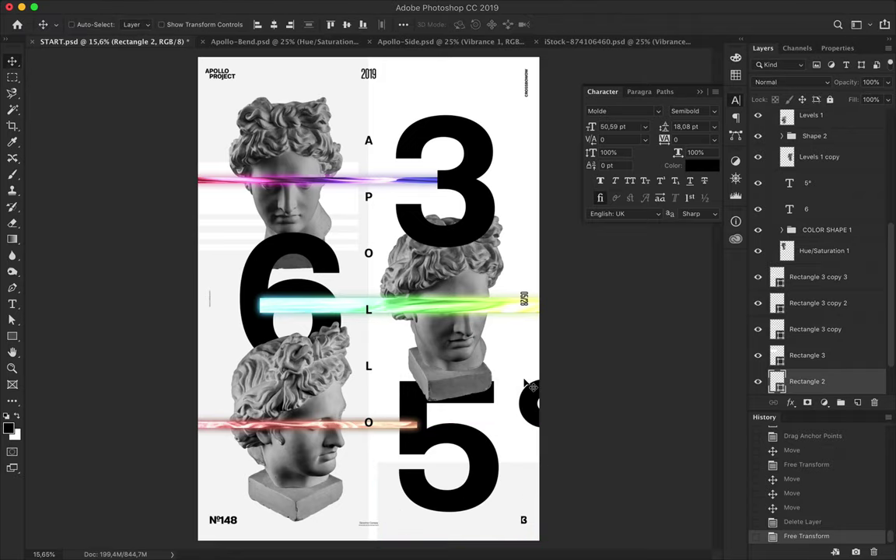
key(ctrl+s)
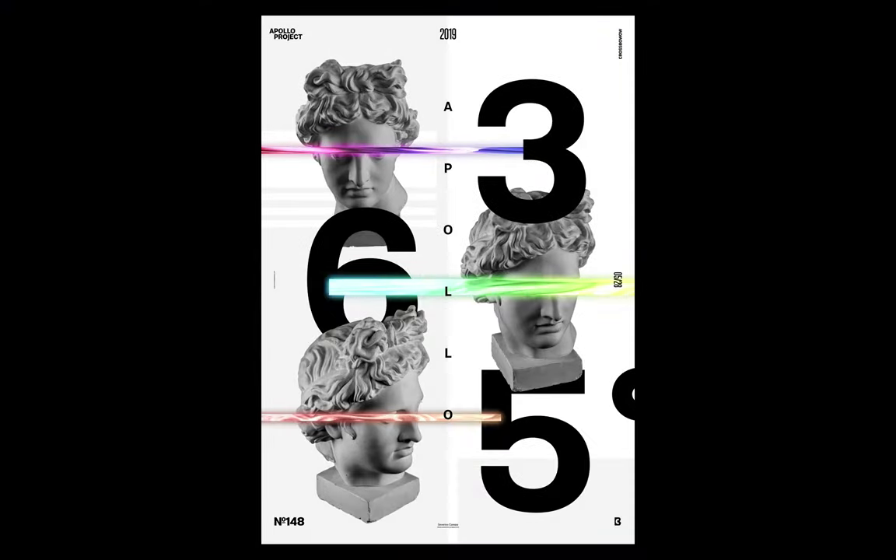